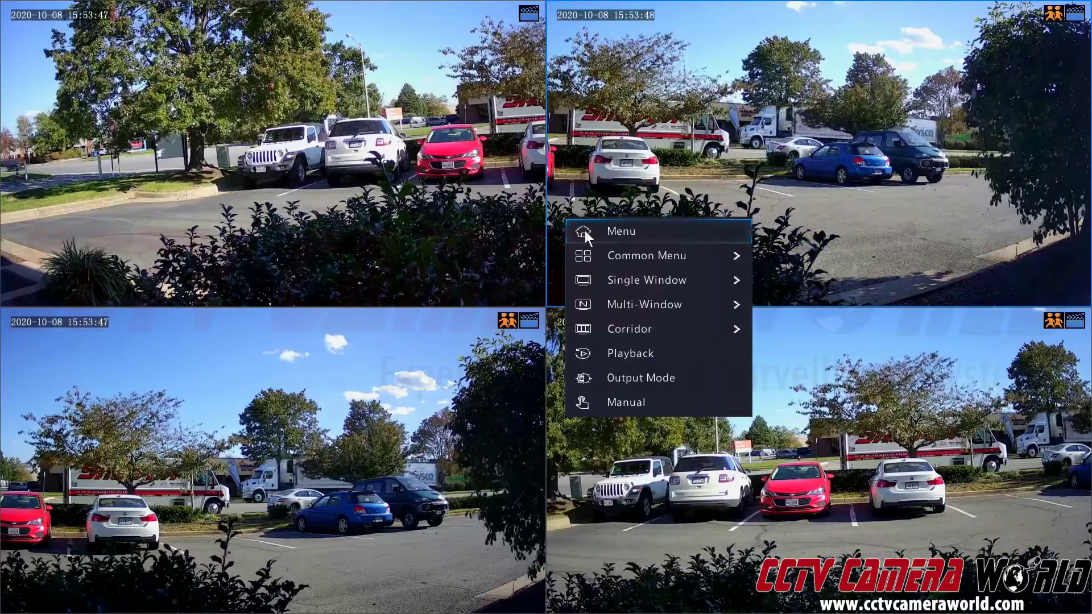
Step: Open the main menu's Camera page listing the eight IP cameras and their connection status
click(584, 230)
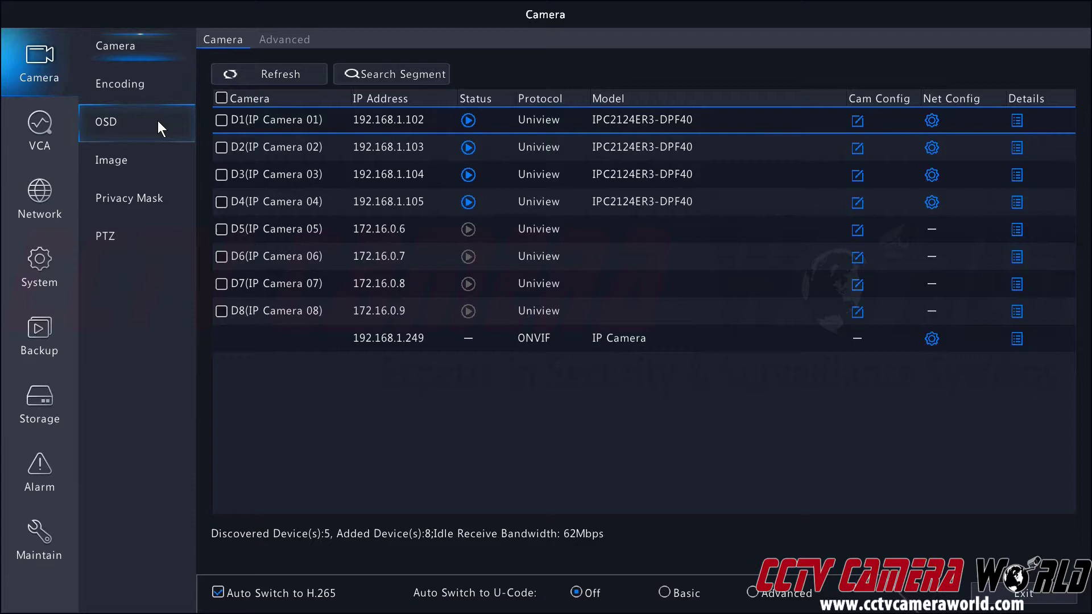
Step: Open D1's Image settings and look through the Image Scene presets, leaving it on General
click(148, 156)
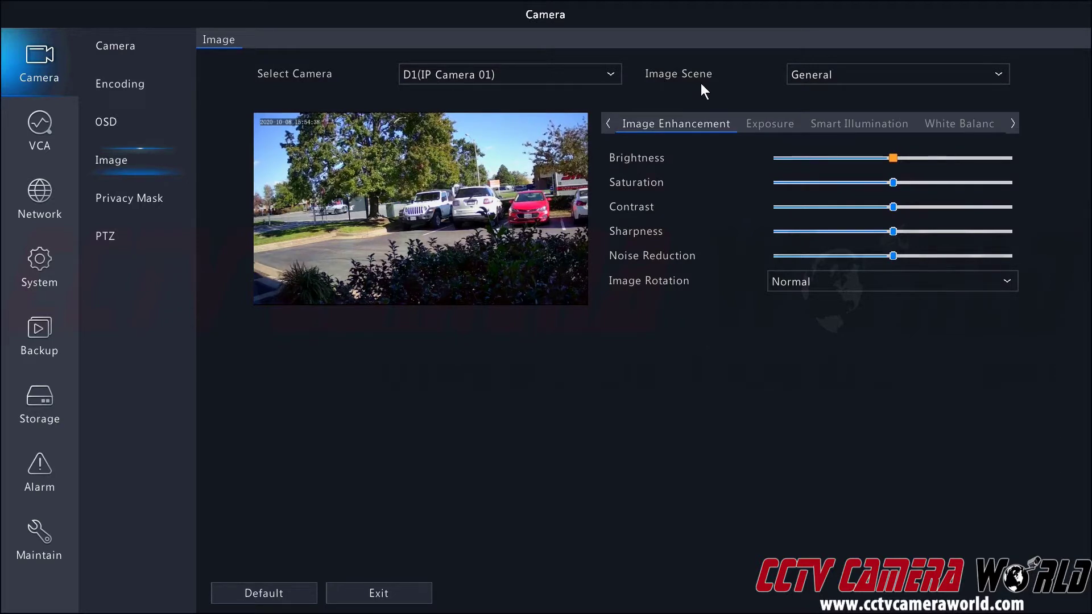
click(803, 75)
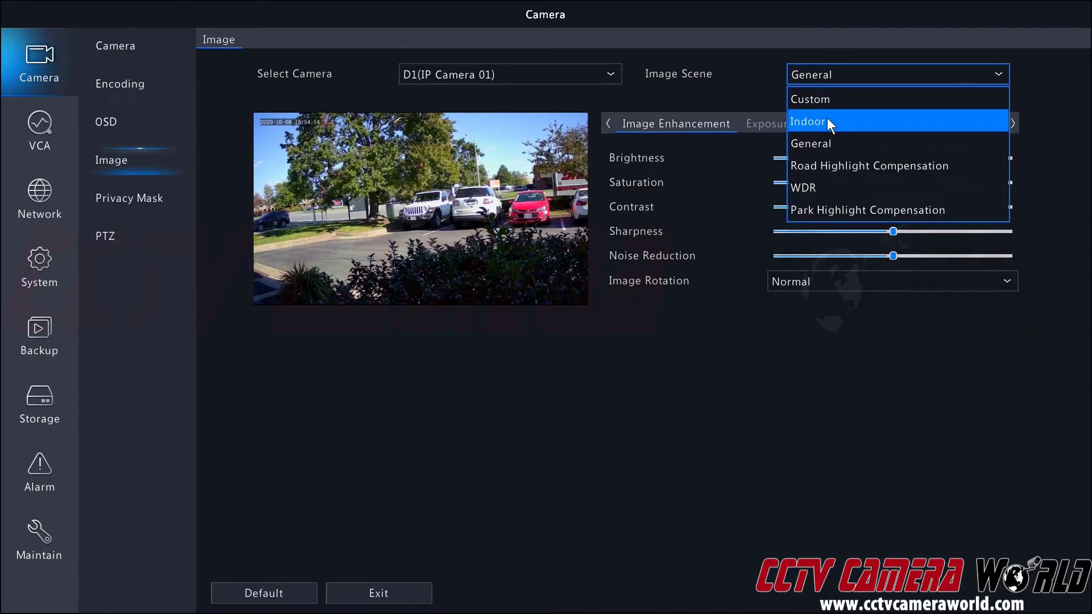
click(825, 149)
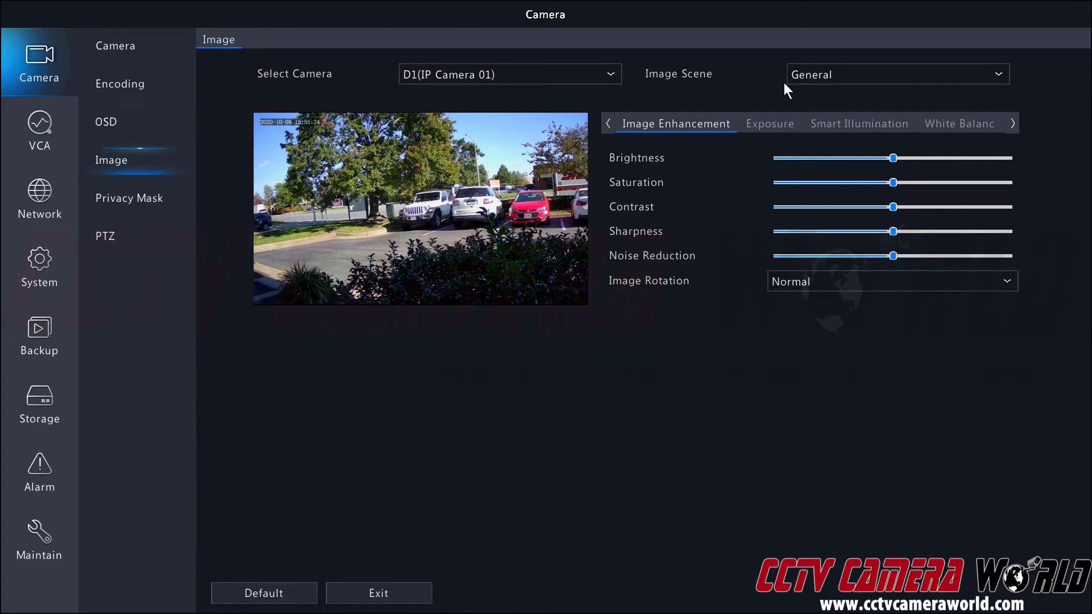
Step: Switch camera D1's image scene from General to WDR and confirm the change
click(813, 76)
click(810, 179)
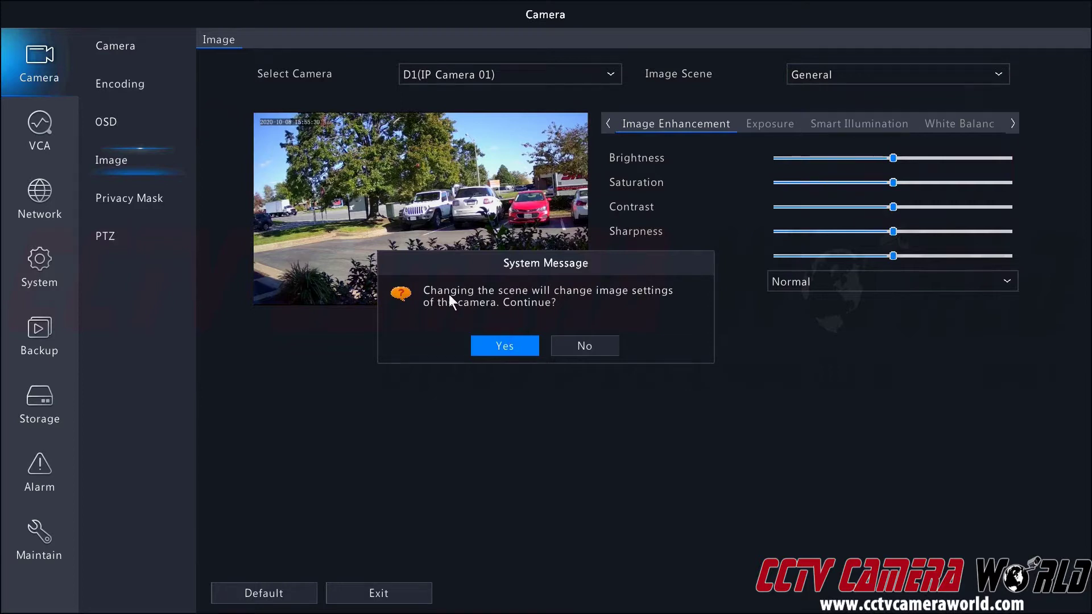
click(508, 345)
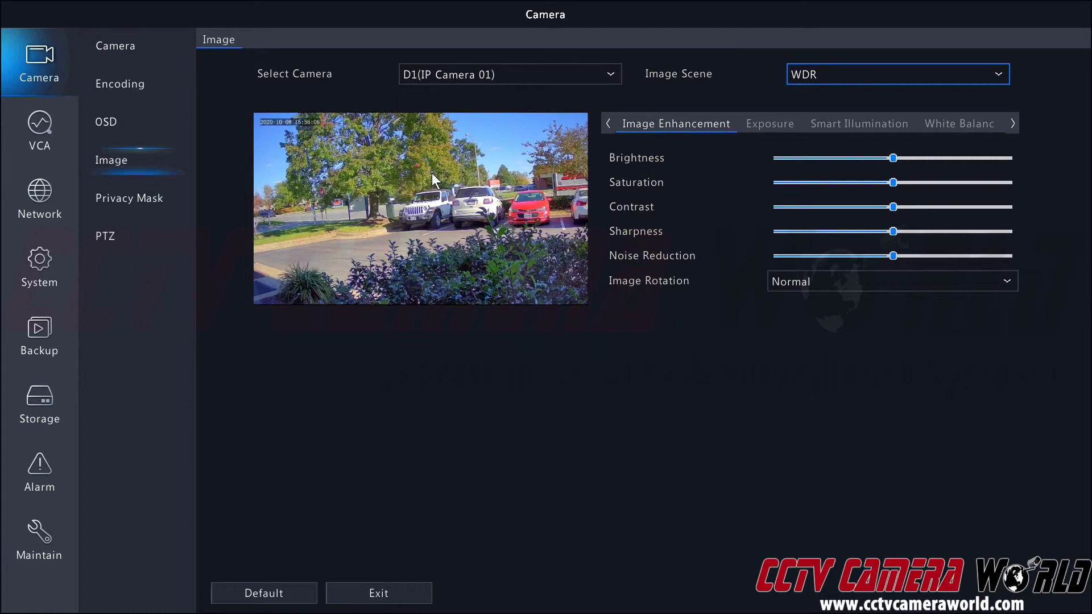
Step: Return D1's image scene from WDR to General, confirming the change
click(804, 75)
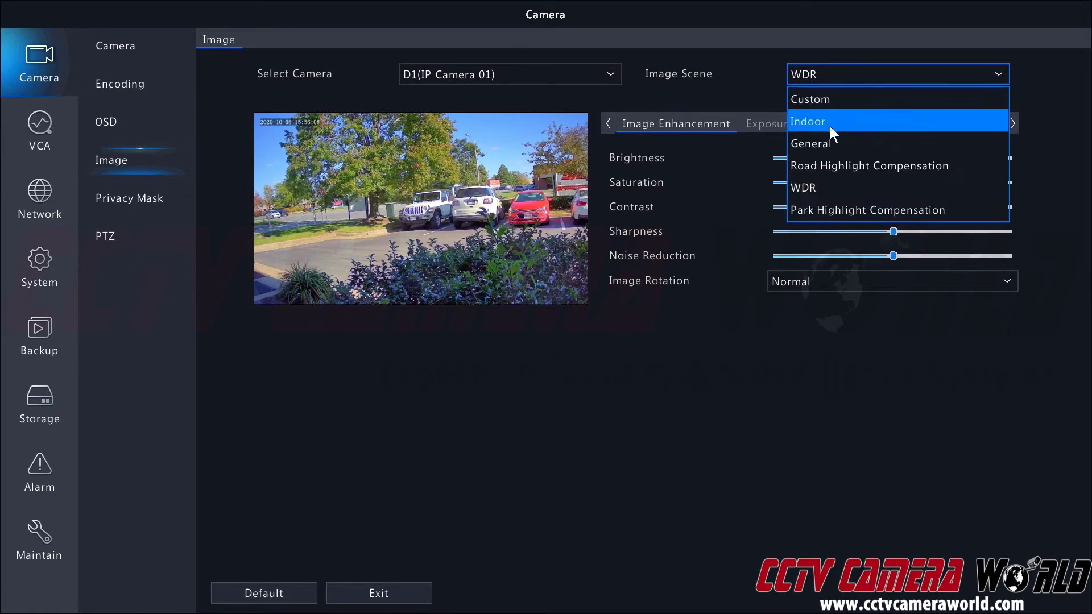
click(830, 141)
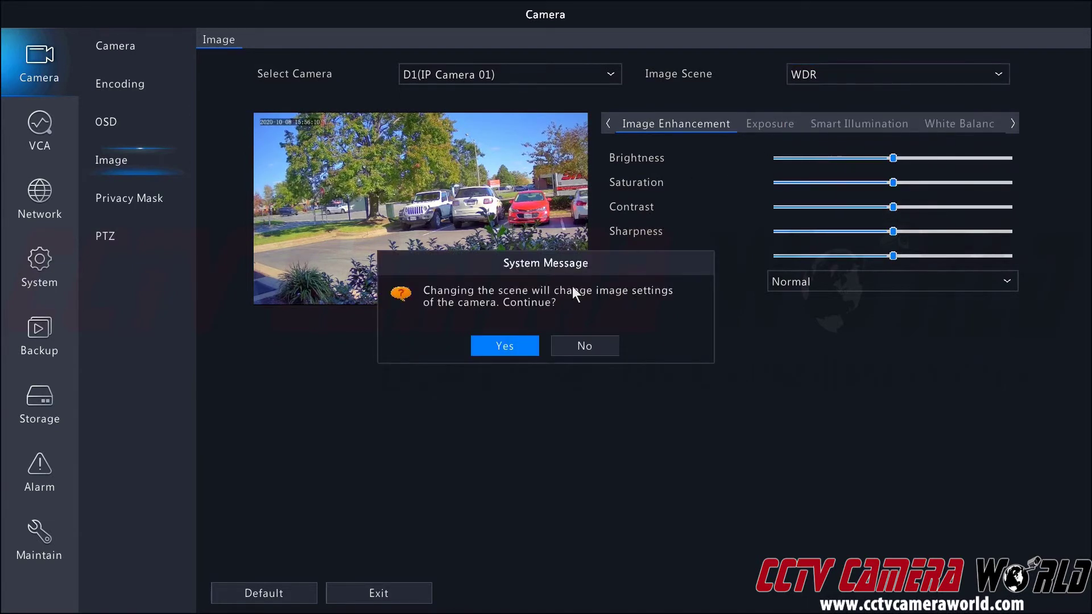
click(511, 346)
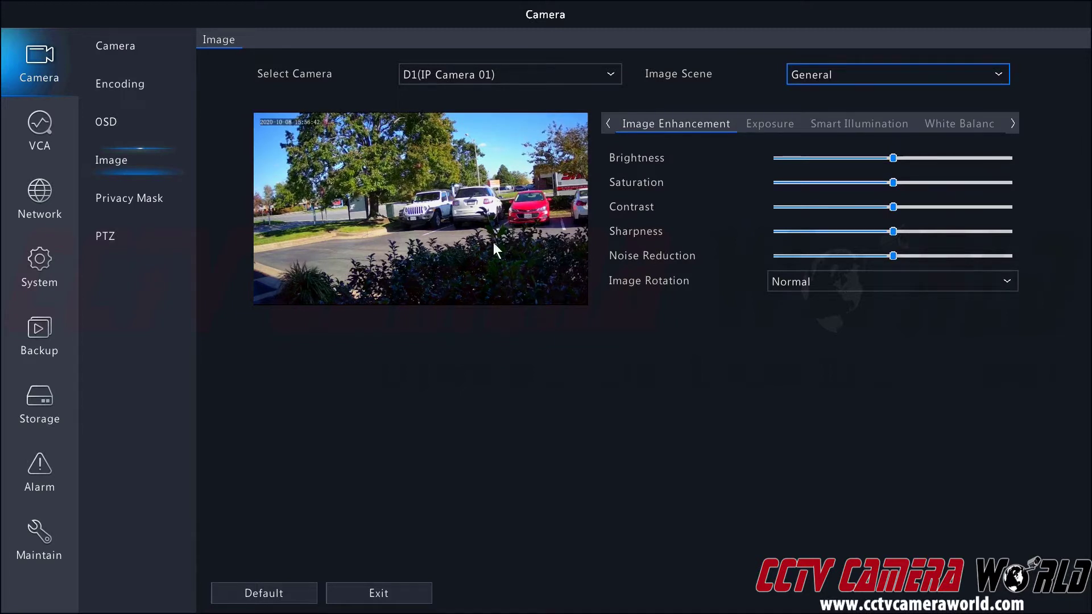
Step: Try the Park Highlight Compensation image scene on D1 and confirm it
click(812, 79)
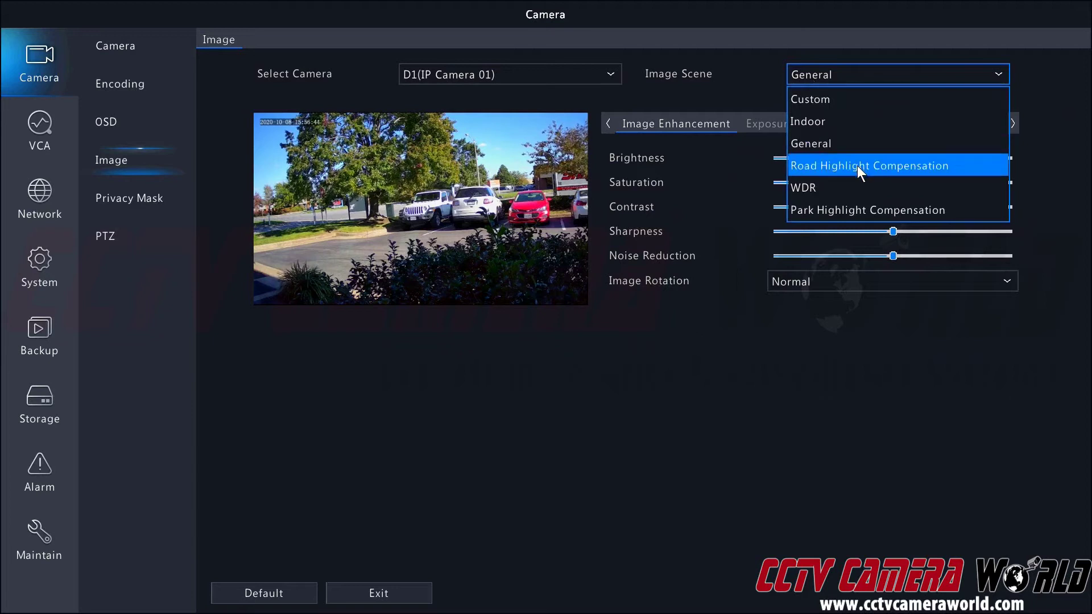
click(862, 210)
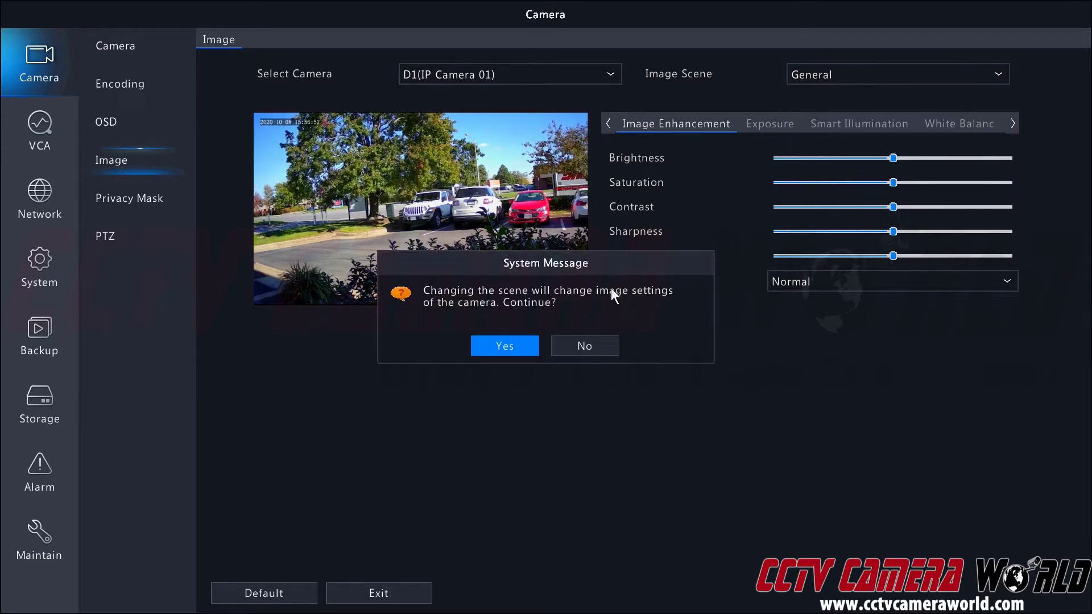
click(509, 342)
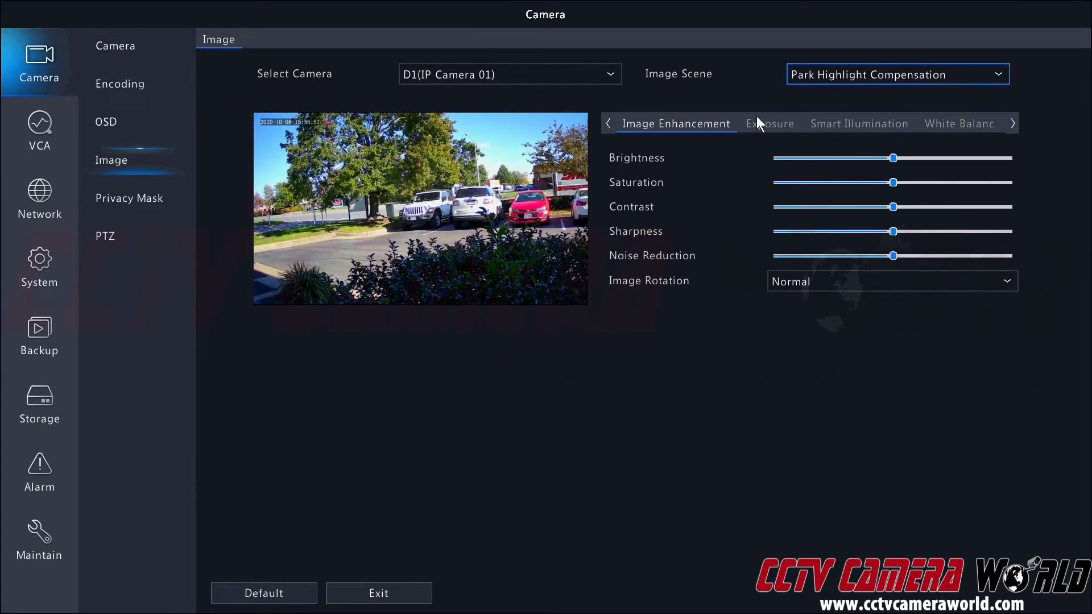
Step: Switch D1's image scene to Road Highlight Compensation and confirm it
click(818, 67)
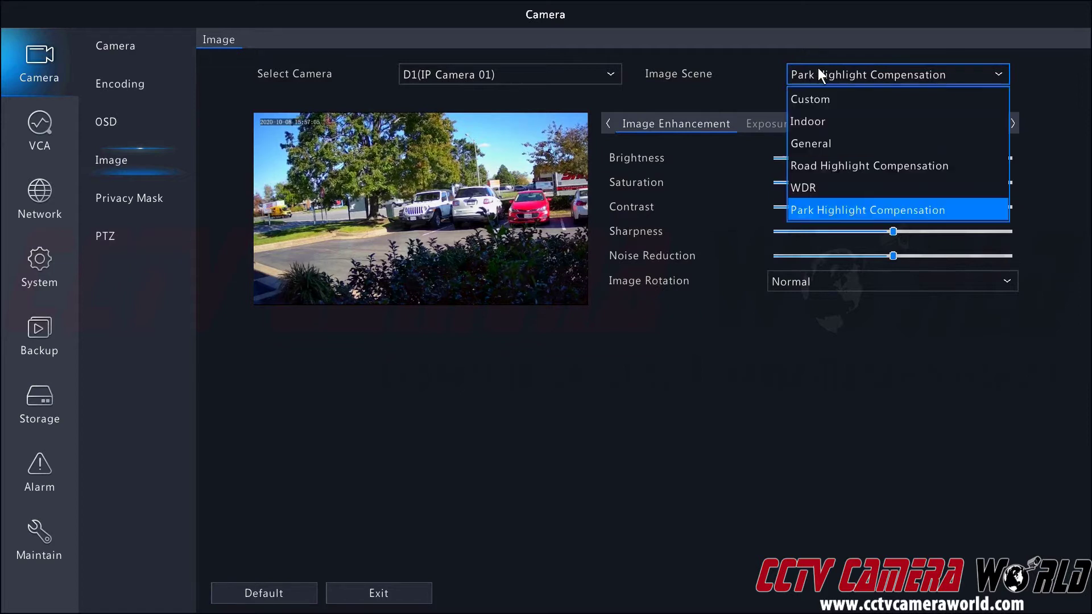
click(821, 167)
click(490, 342)
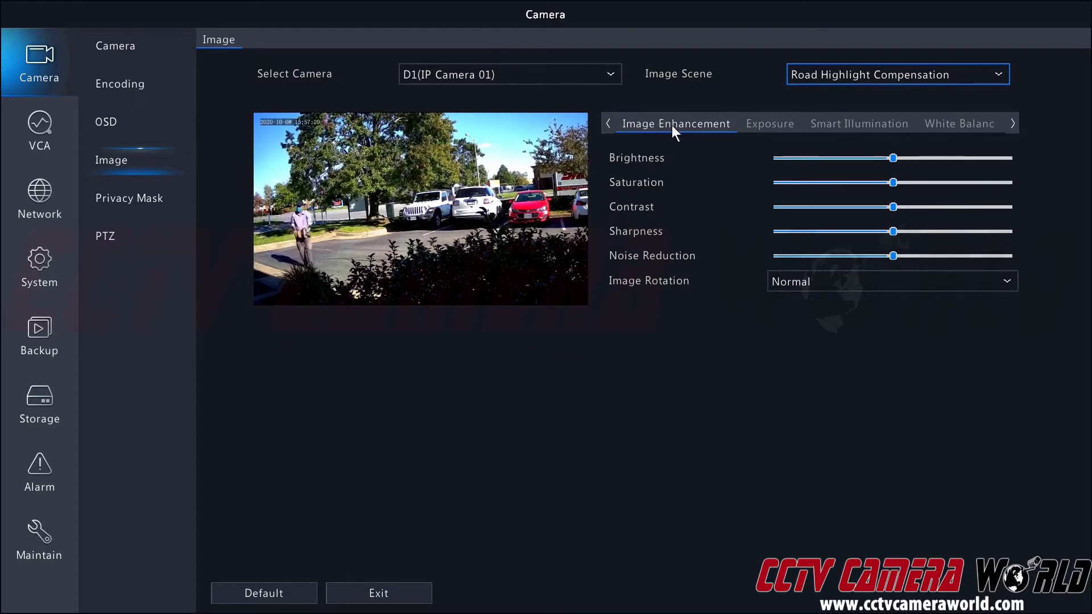
click(829, 73)
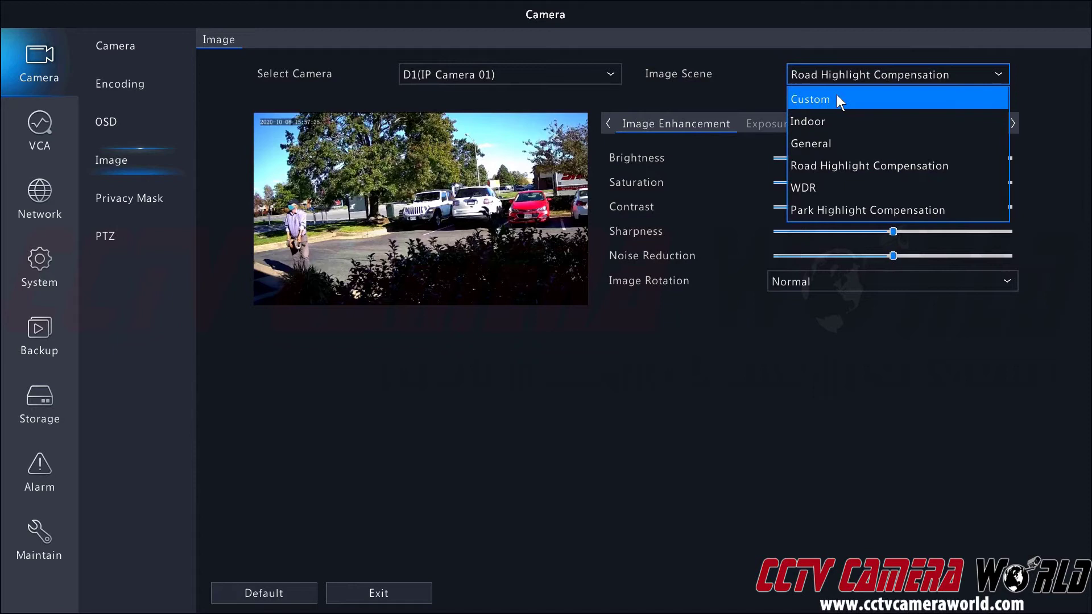
Step: Set D1's image scene to Custom and confirm the change
click(837, 99)
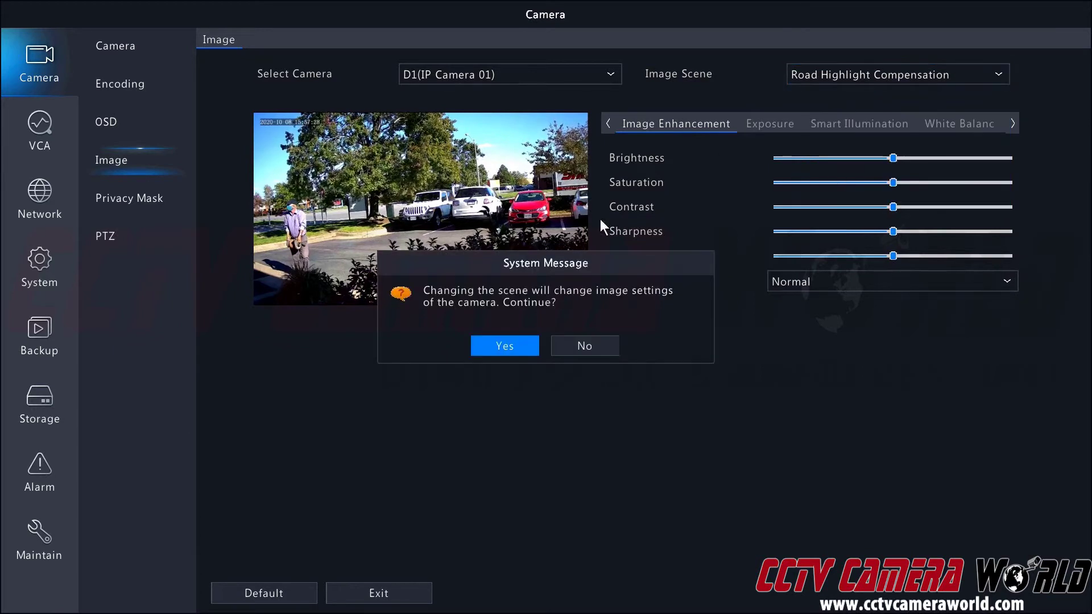
click(499, 341)
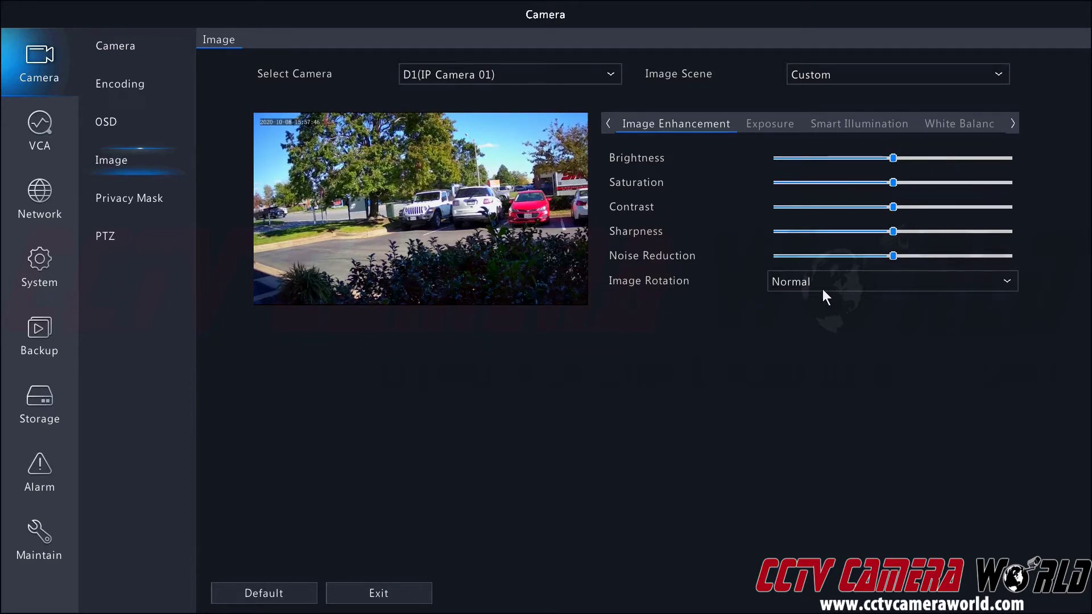
Step: Test brightness at minimum and saturation at 4 and 243, then return both to mid (saturation 128)
drag(893, 157, 744, 168)
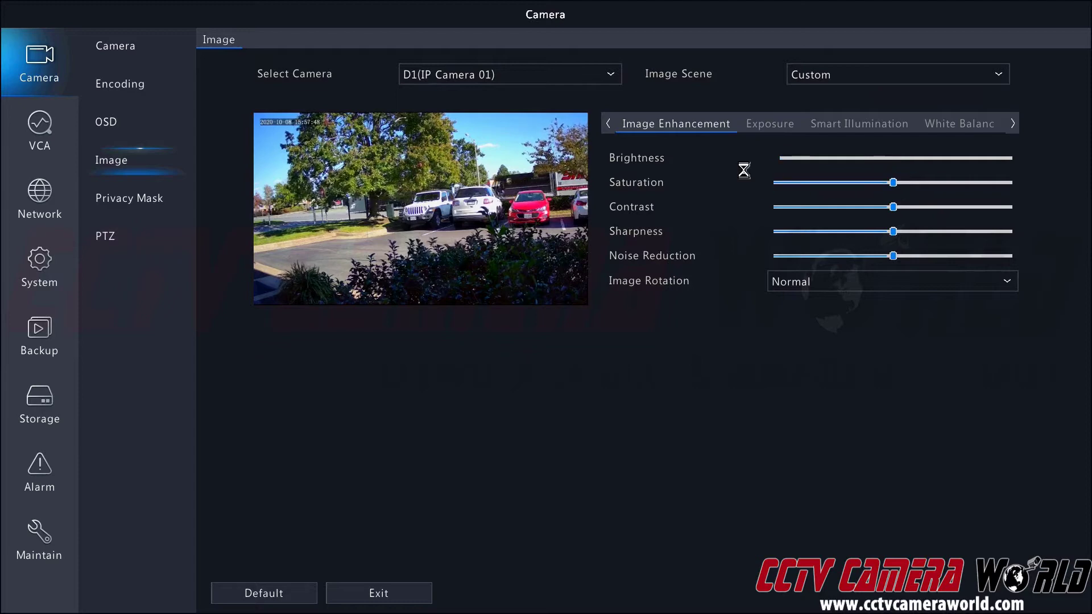
click(891, 159)
click(891, 207)
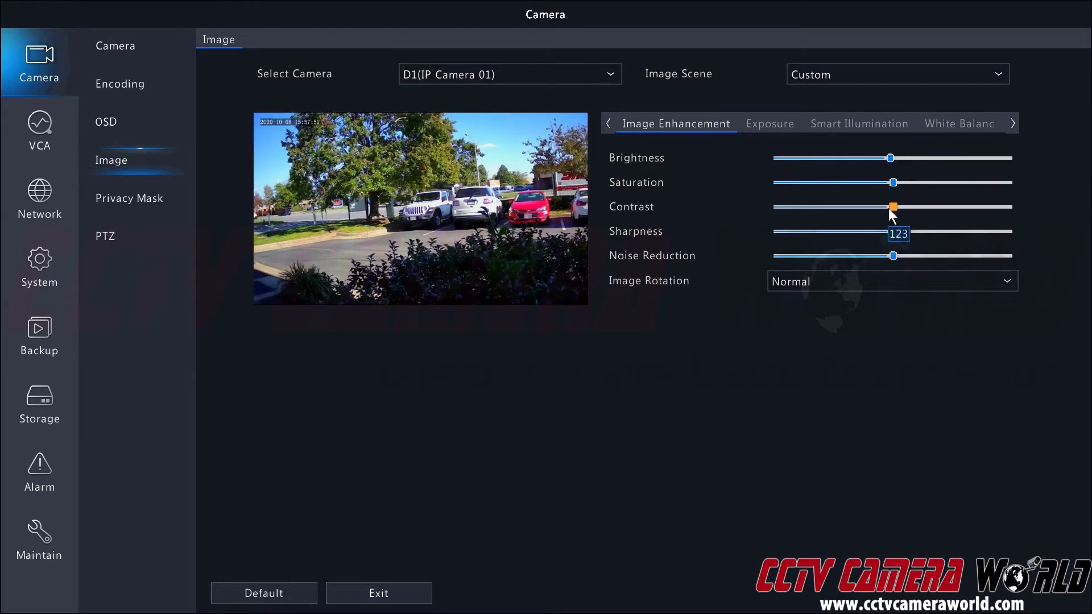
drag(892, 182, 1001, 192)
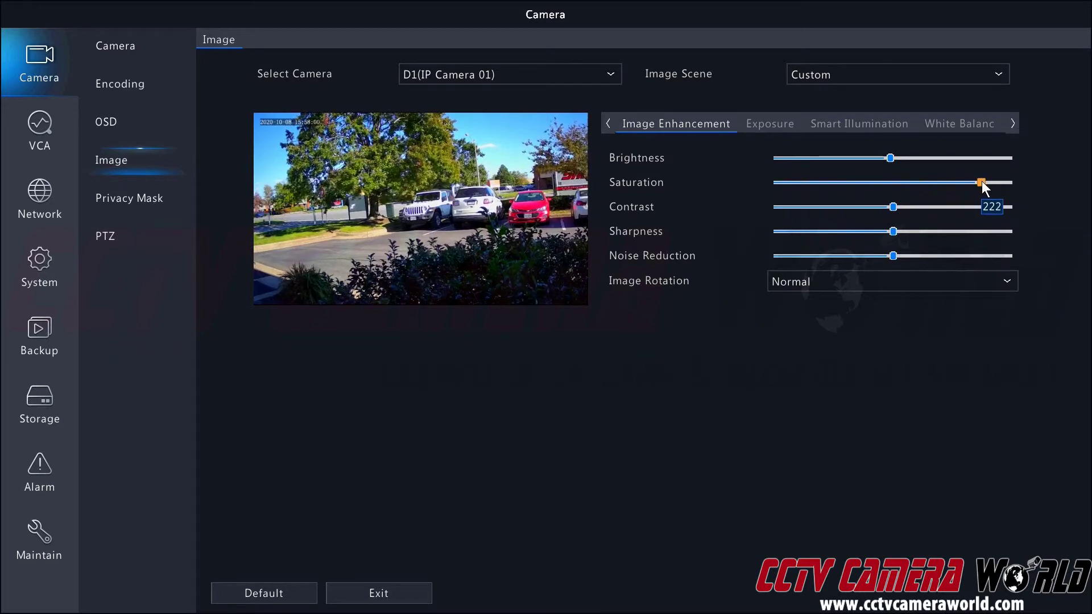
click(981, 182)
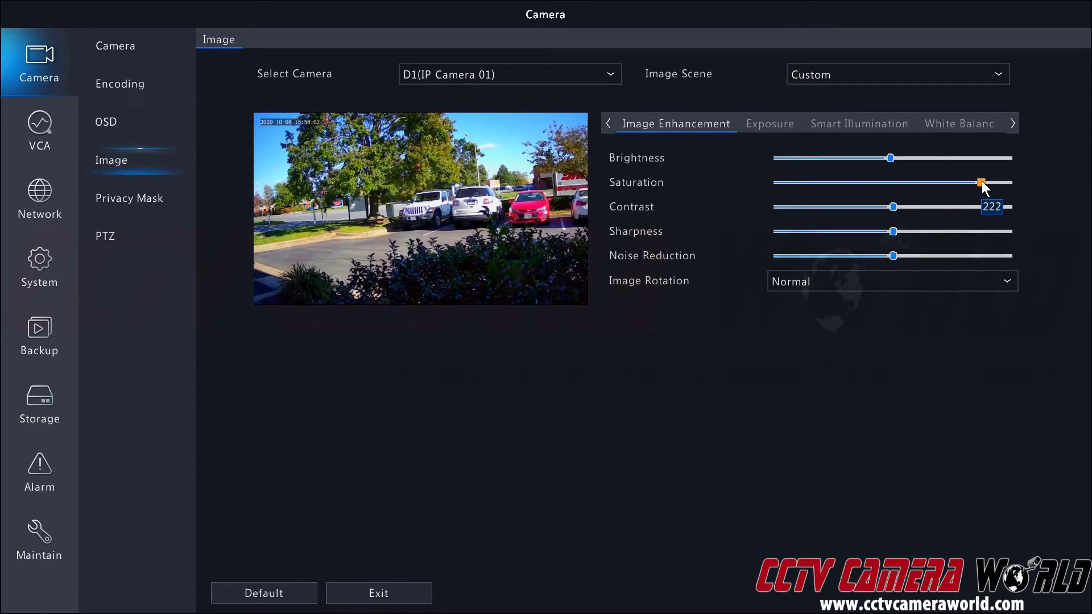
drag(982, 182, 893, 183)
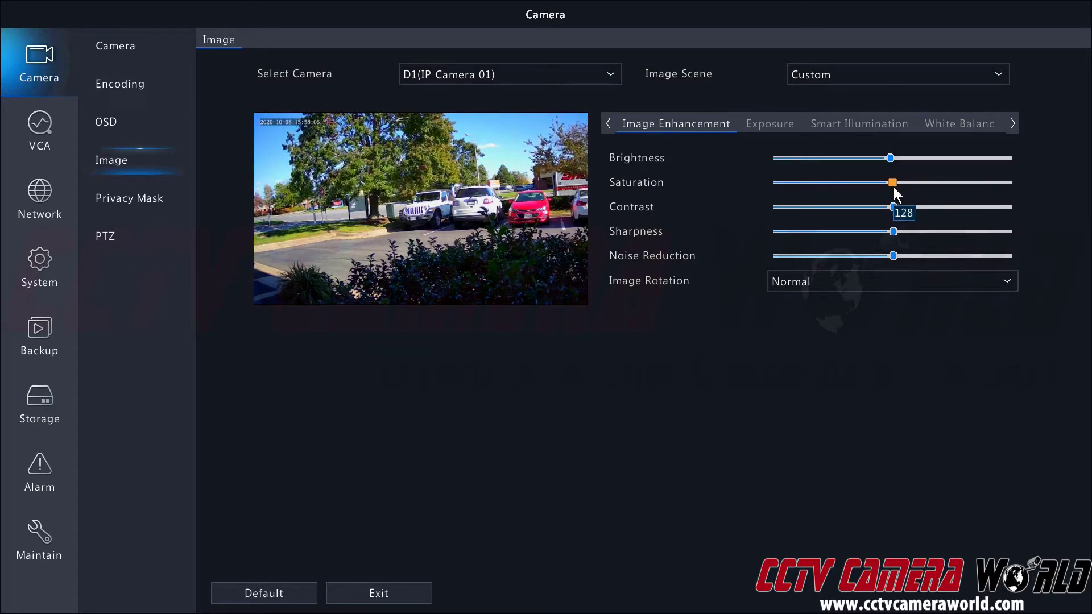
mouse_move(893, 207)
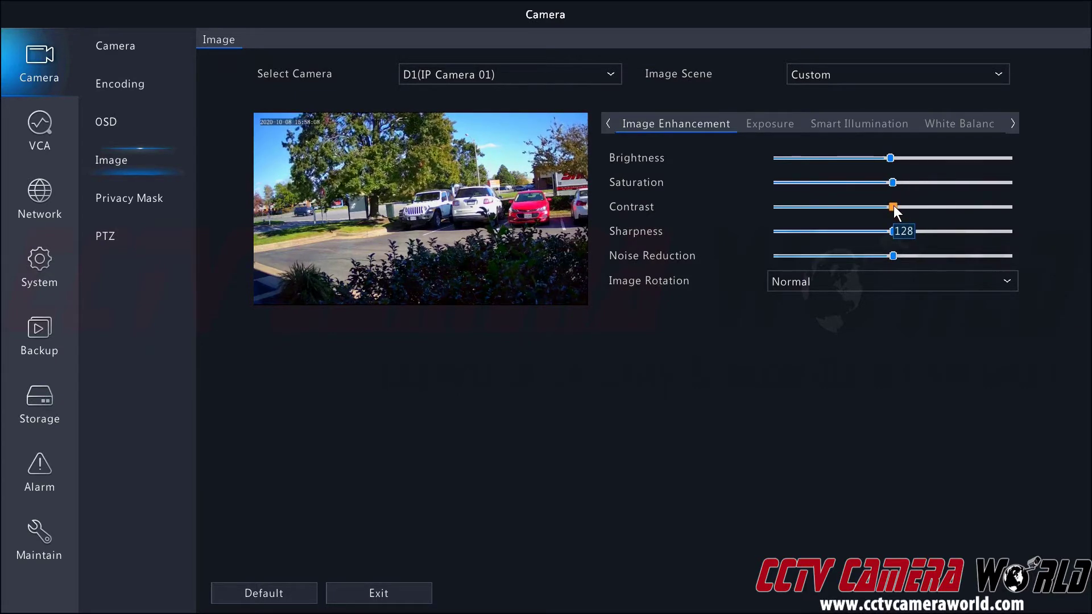
Step: Sweep D1's contrast to maximum, then 0, back to 127, and push sharpness to maximum
drag(893, 207, 1014, 209)
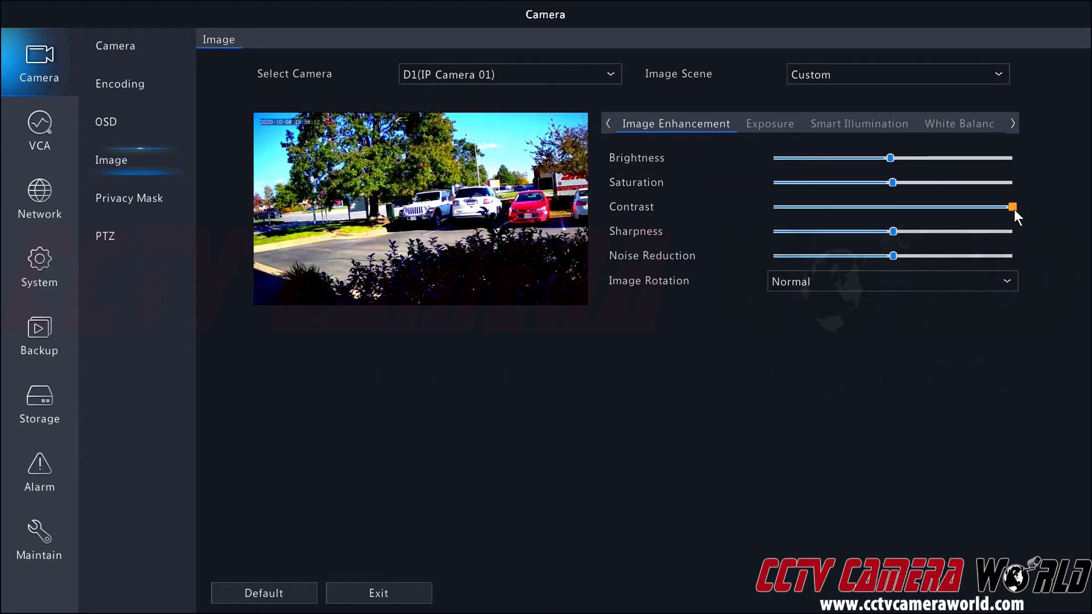
drag(1015, 209, 871, 210)
drag(735, 208, 739, 210)
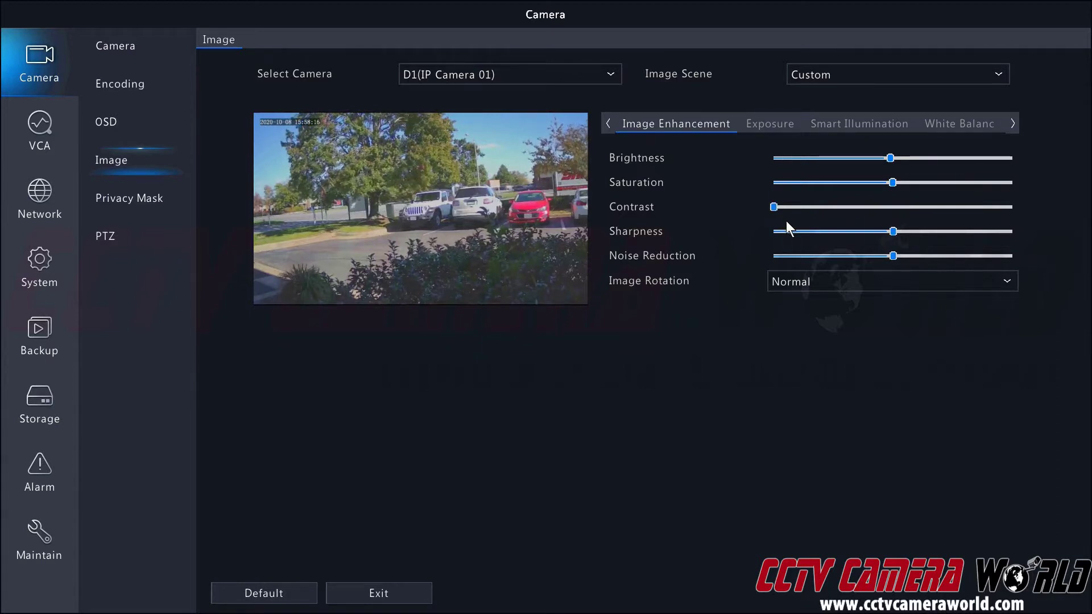
mouse_move(775, 226)
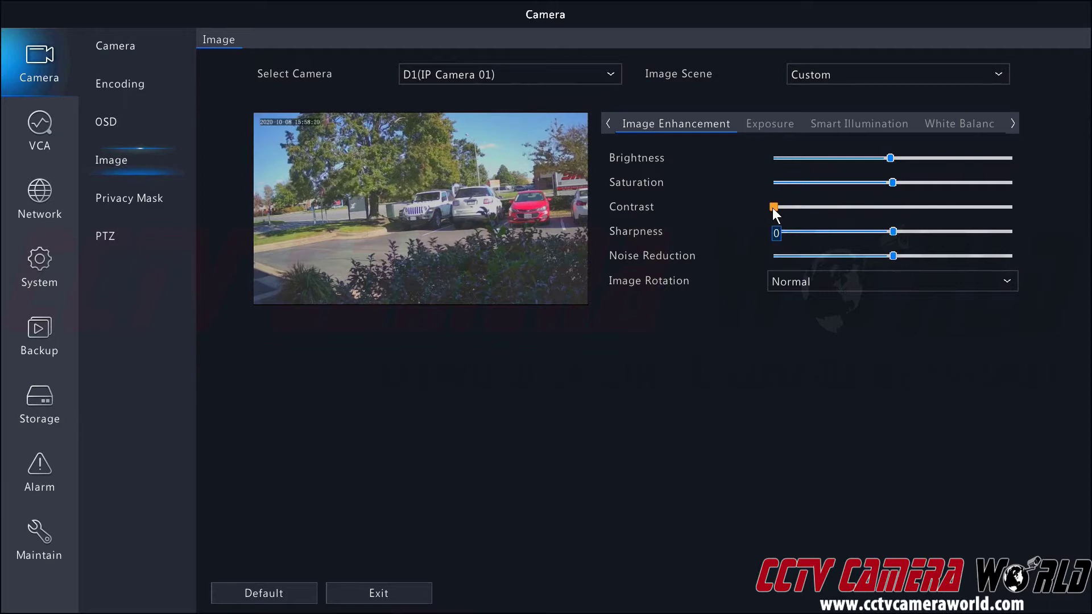
drag(772, 207, 1005, 224)
mouse_move(889, 233)
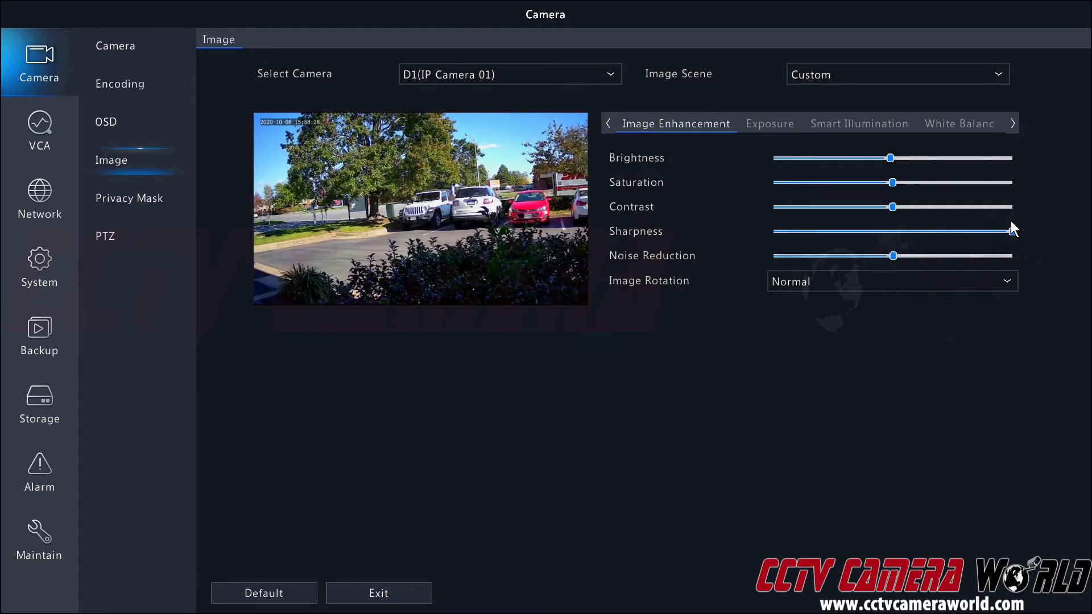
Step: Drop sharpness to minimum and back to 129, then set noise reduction to 117
click(1007, 228)
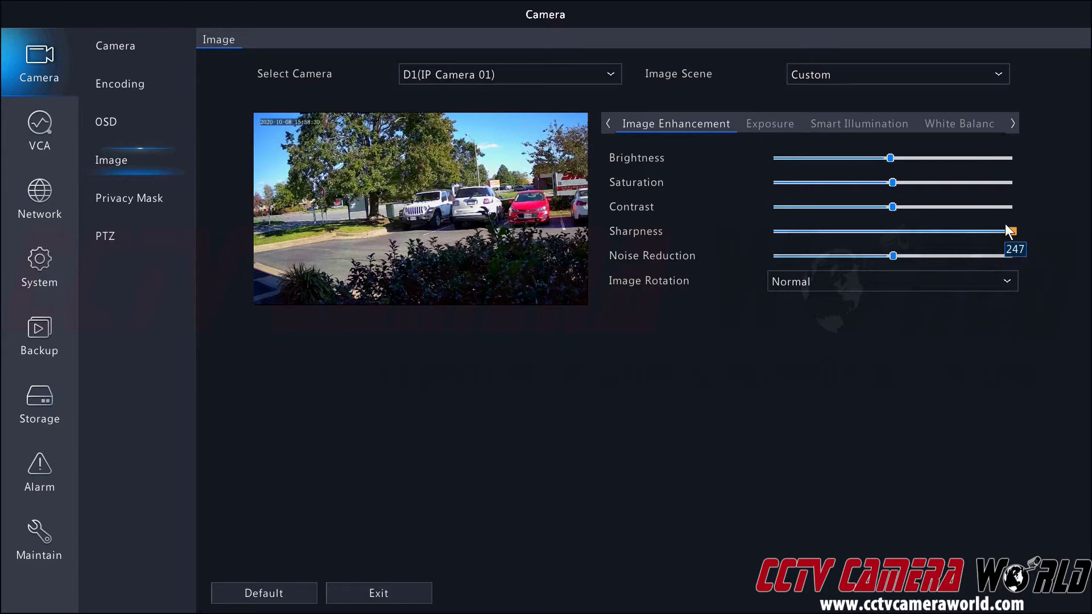
drag(1007, 228, 771, 231)
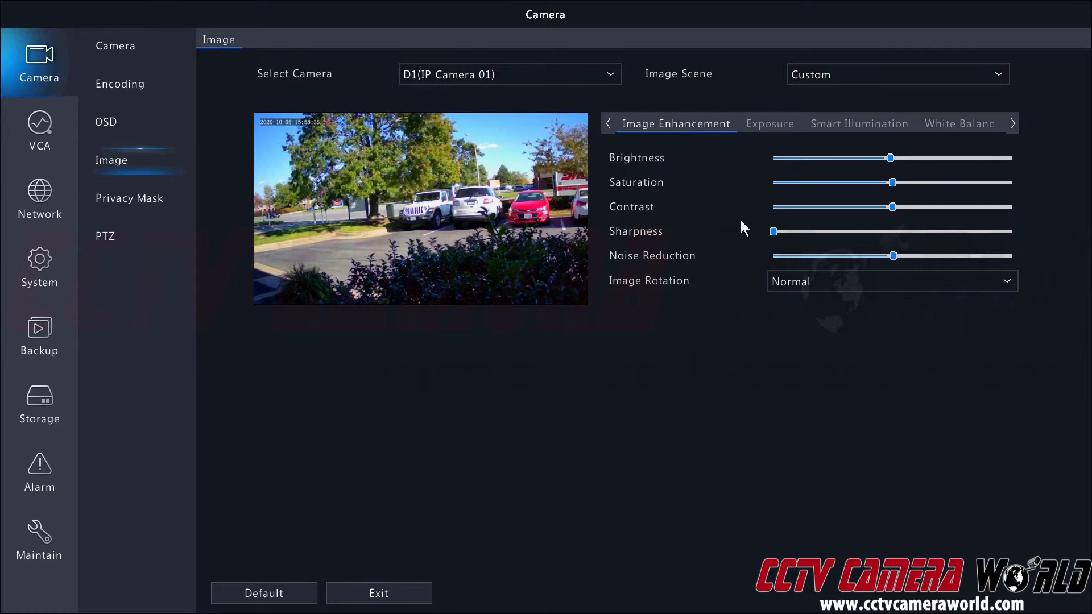
mouse_move(777, 229)
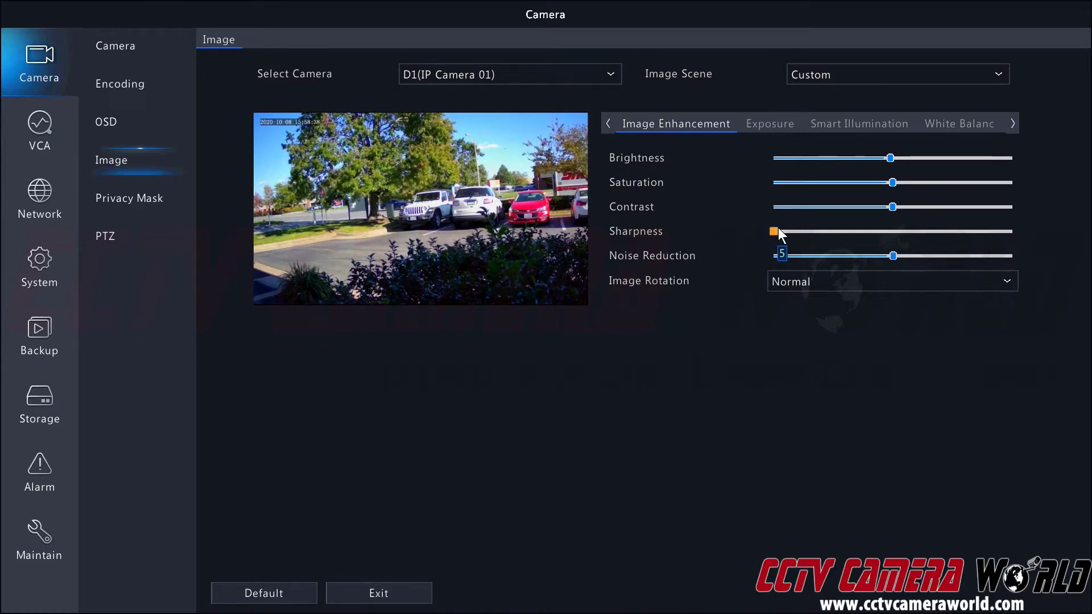
drag(776, 230, 893, 230)
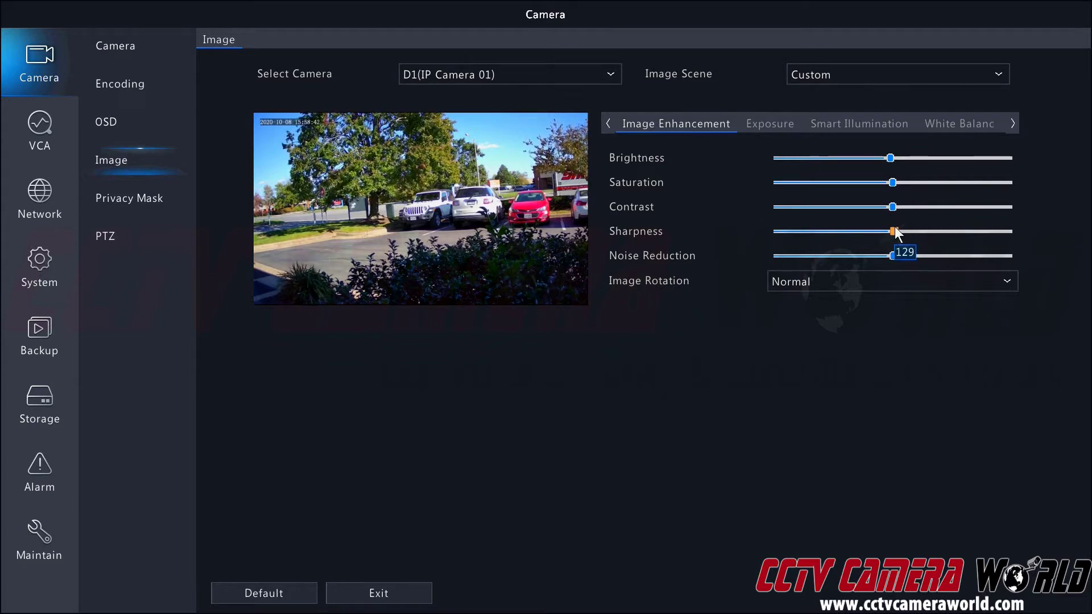
mouse_move(891, 253)
mouse_move(890, 253)
mouse_down()
mouse_move(775, 258)
mouse_move(892, 257)
mouse_up()
mouse_move(892, 258)
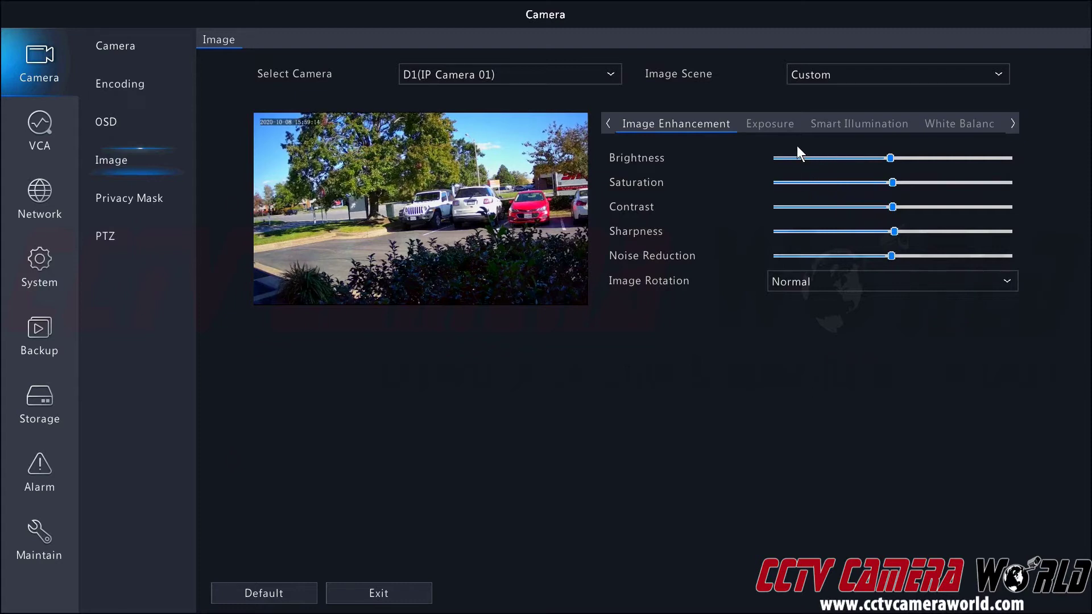
Step: View D1's Exposure settings and the exposure mode options, keeping Automatic
click(759, 123)
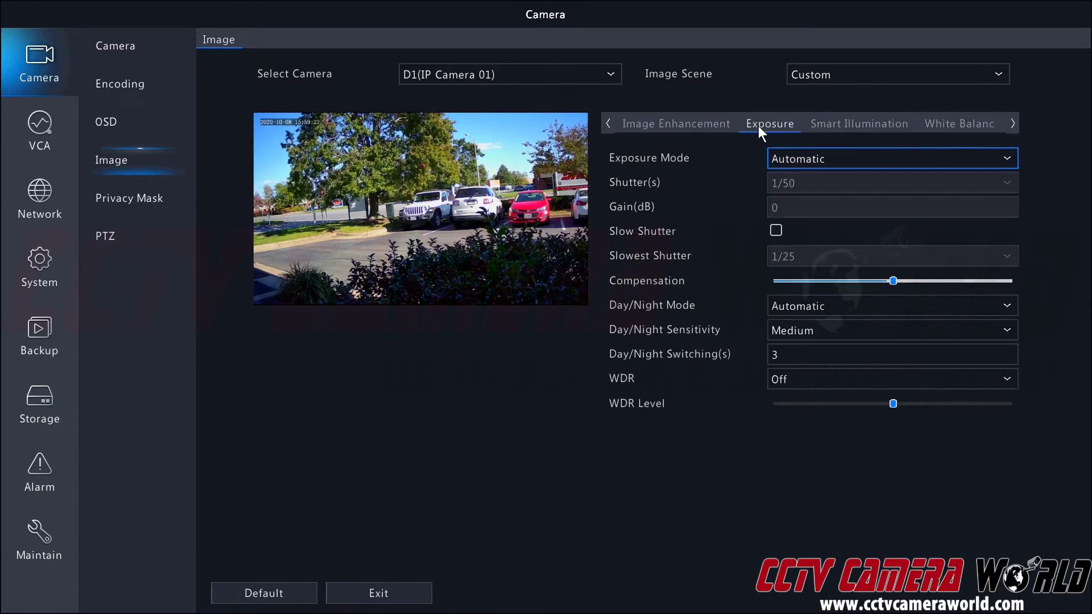
click(799, 159)
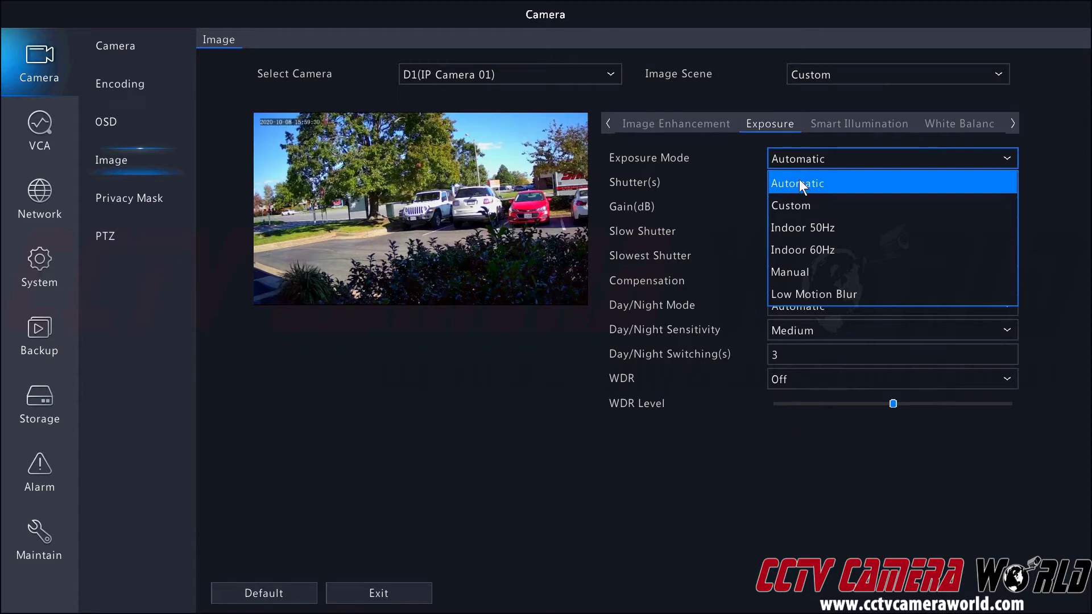
click(800, 182)
click(708, 123)
mouse_move(840, 178)
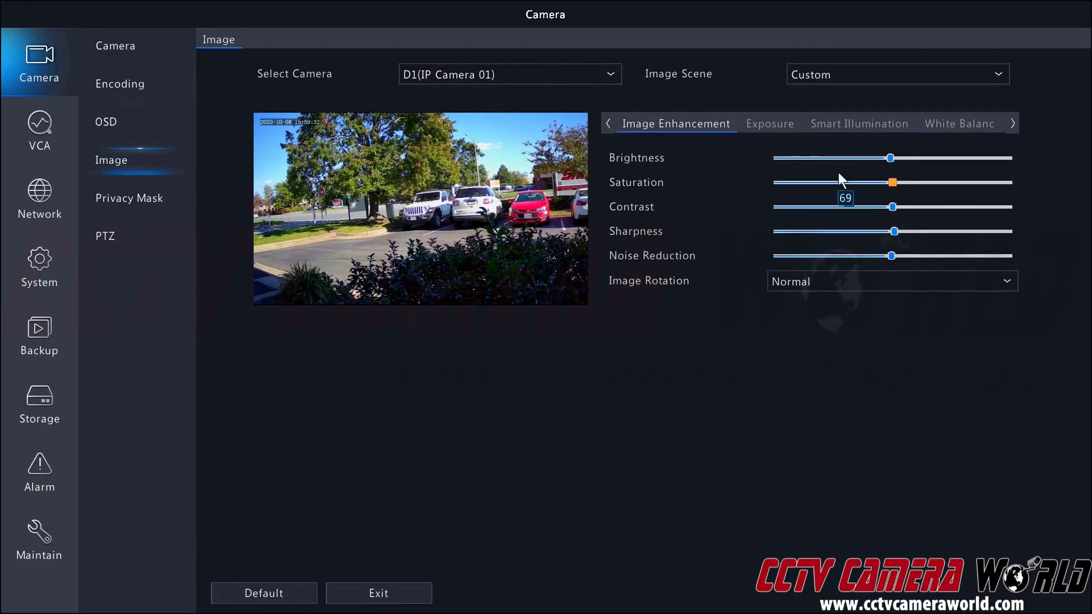
Step: Try Custom exposure mode to reveal shutter and gain fields, then restore Automatic
click(772, 125)
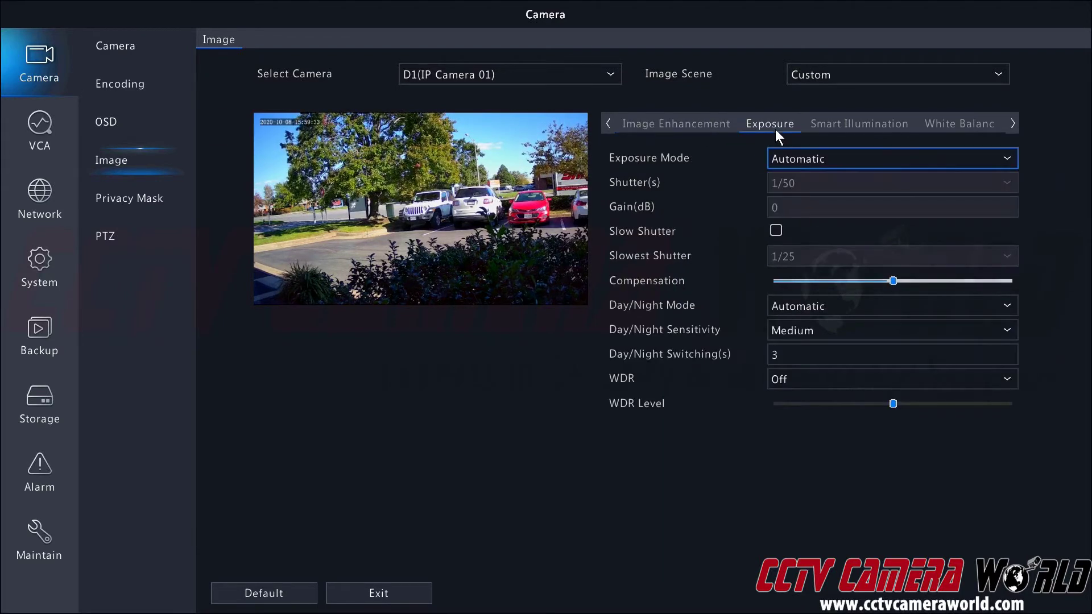
click(827, 158)
click(819, 208)
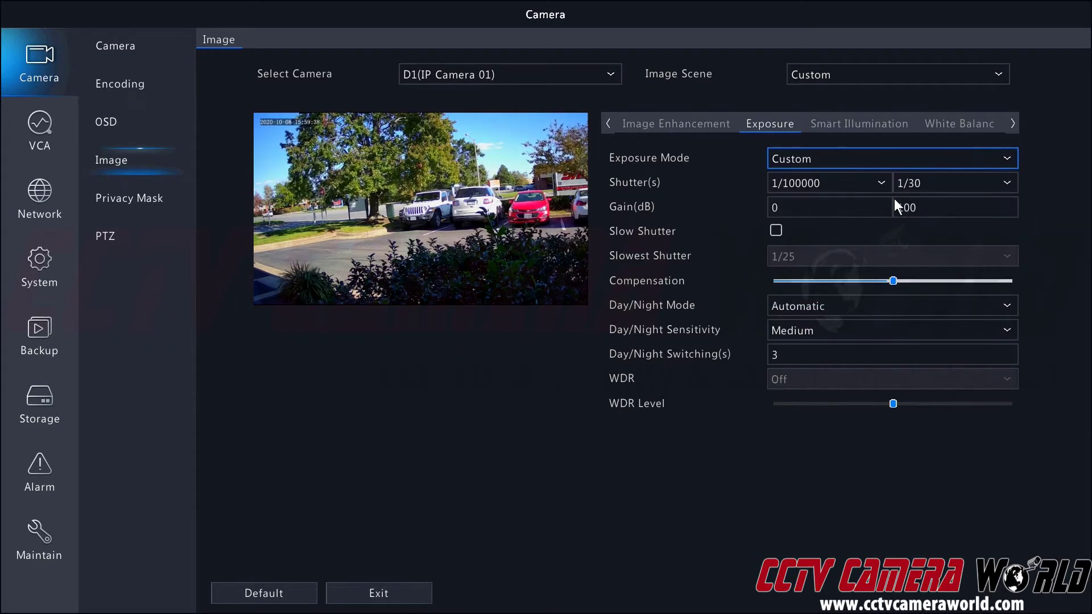
click(875, 165)
click(860, 191)
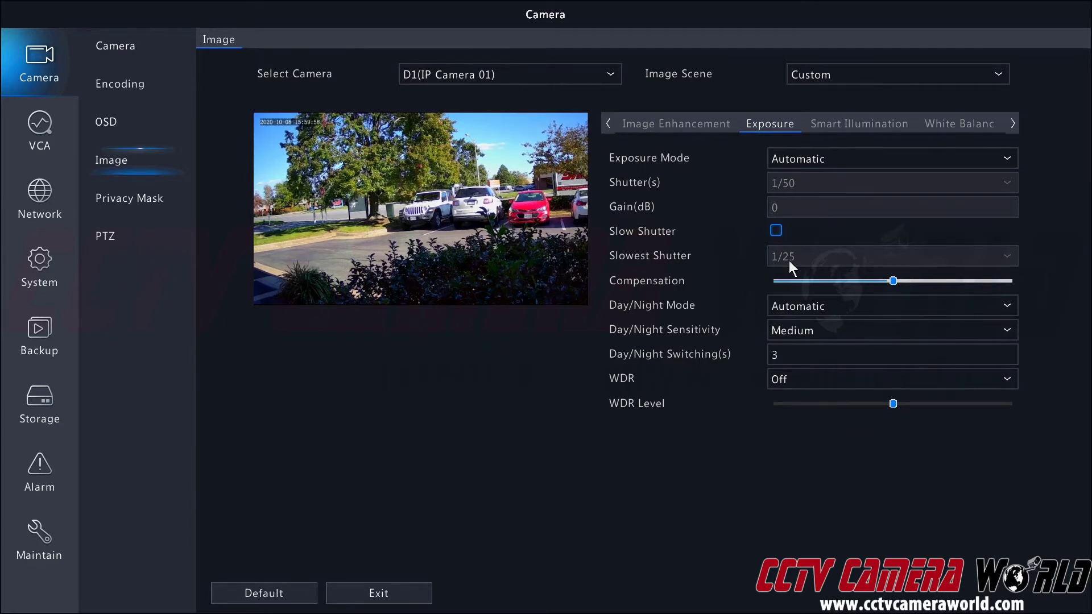
click(792, 306)
click(812, 307)
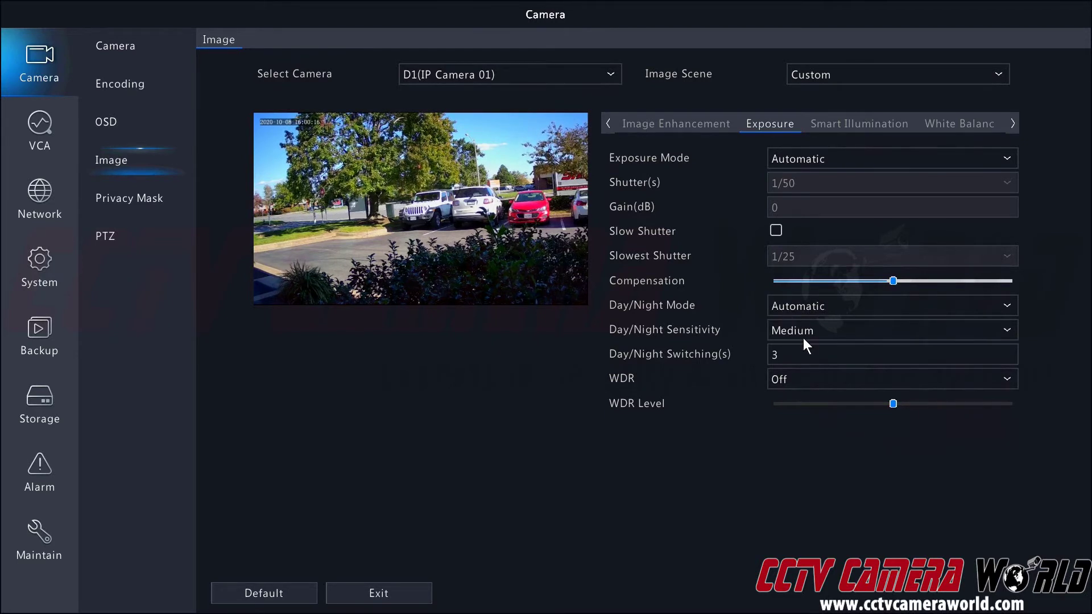
click(793, 379)
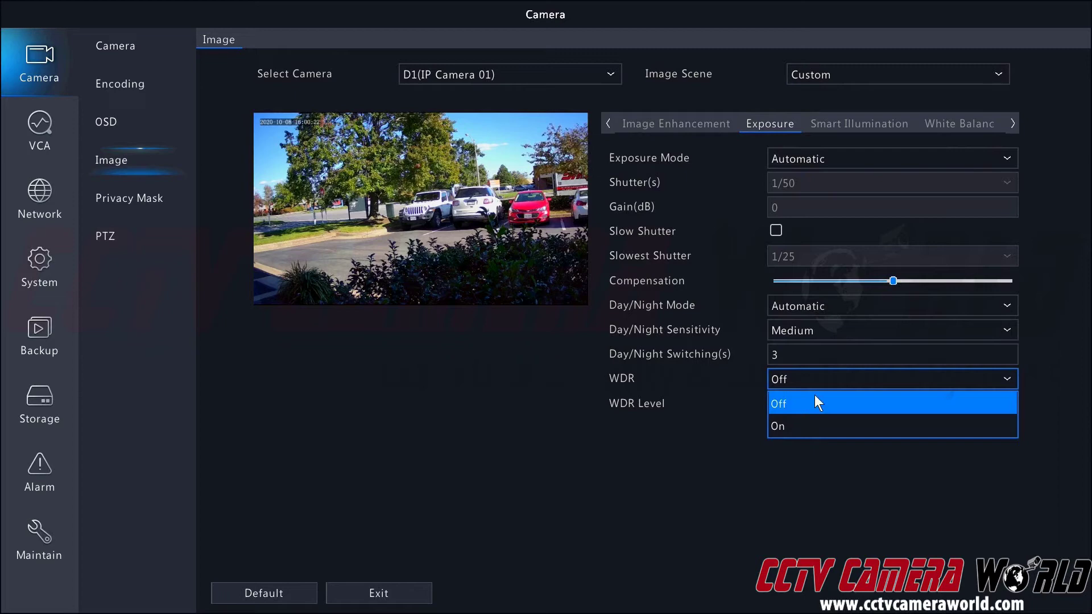
click(812, 424)
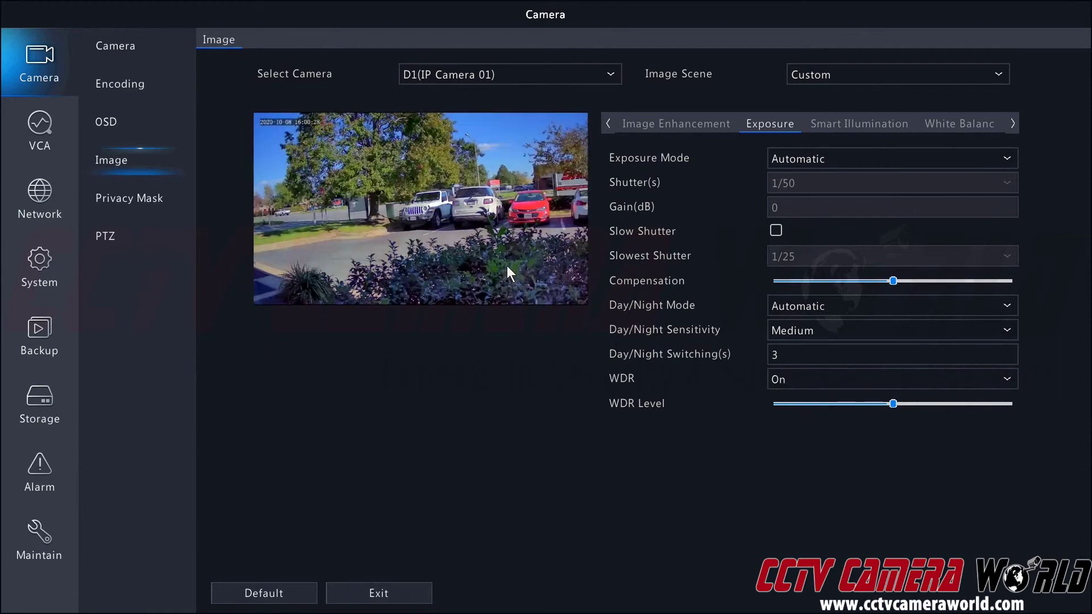
drag(892, 405, 757, 400)
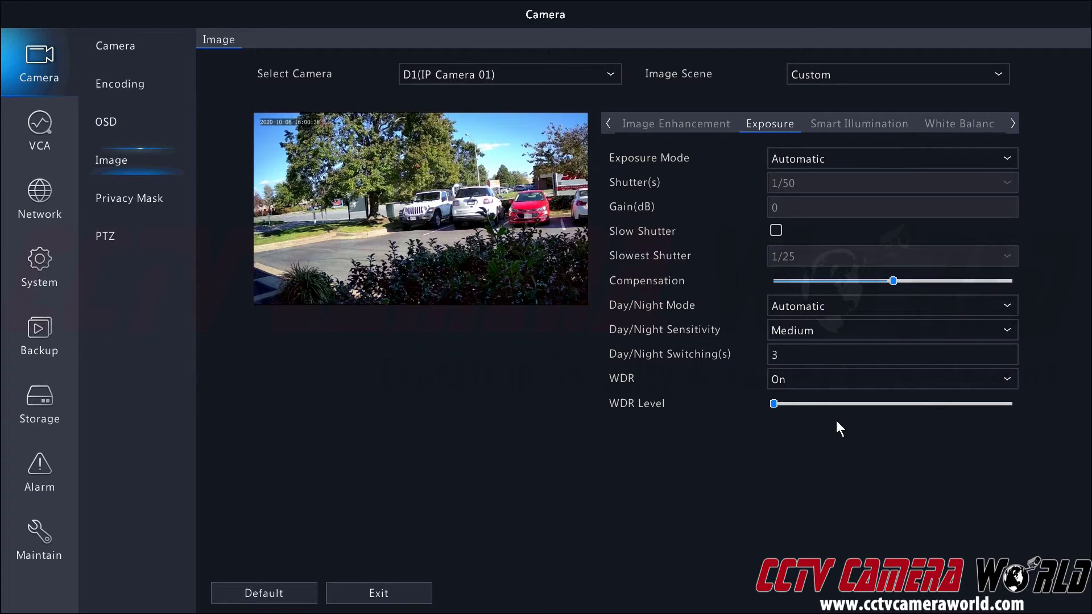
mouse_move(858, 409)
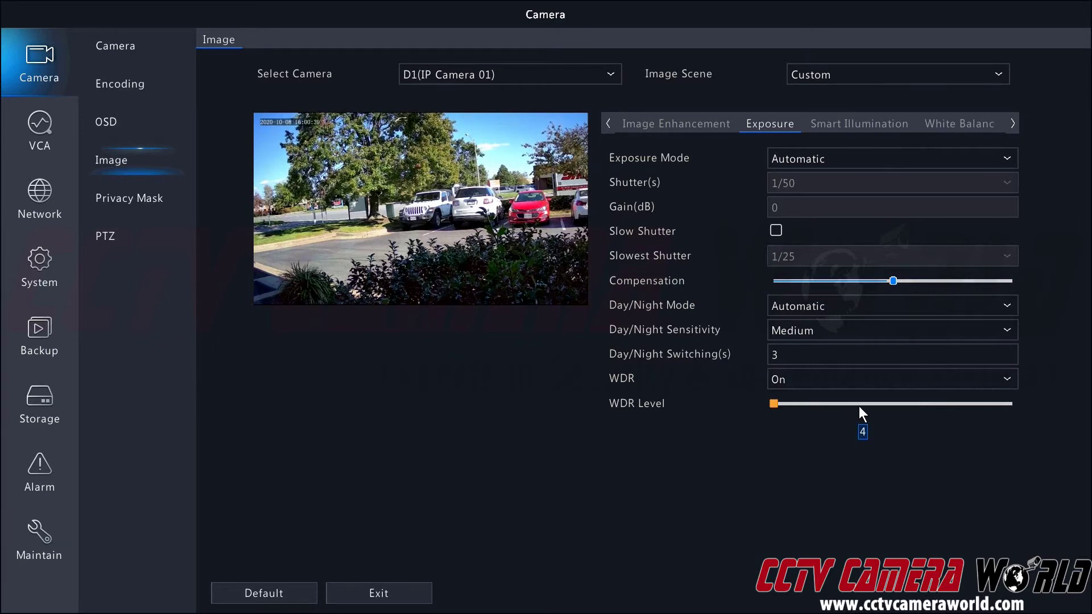
click(890, 404)
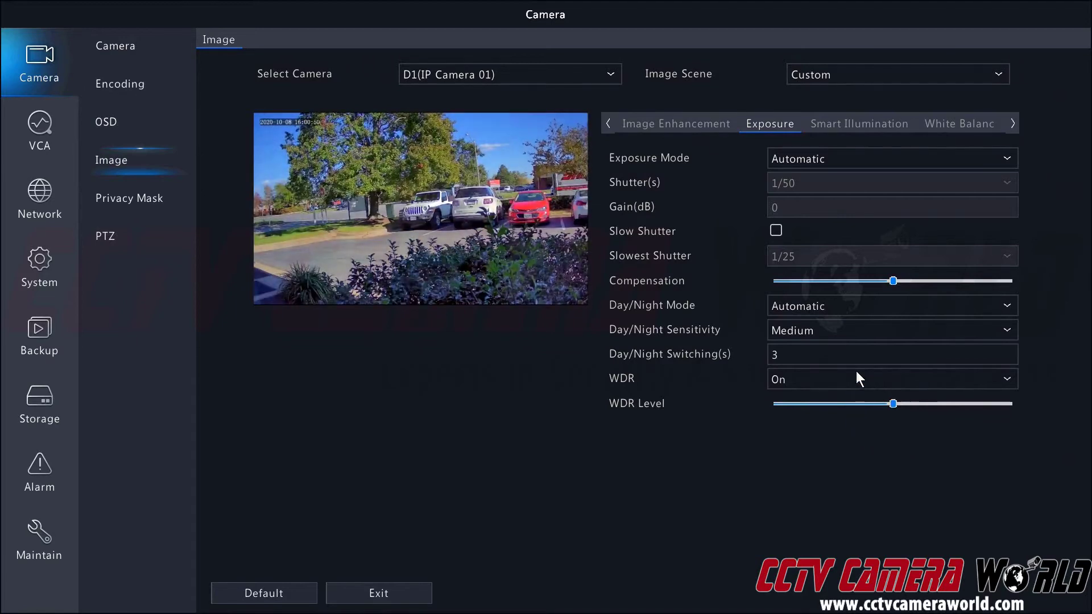
click(856, 372)
click(850, 404)
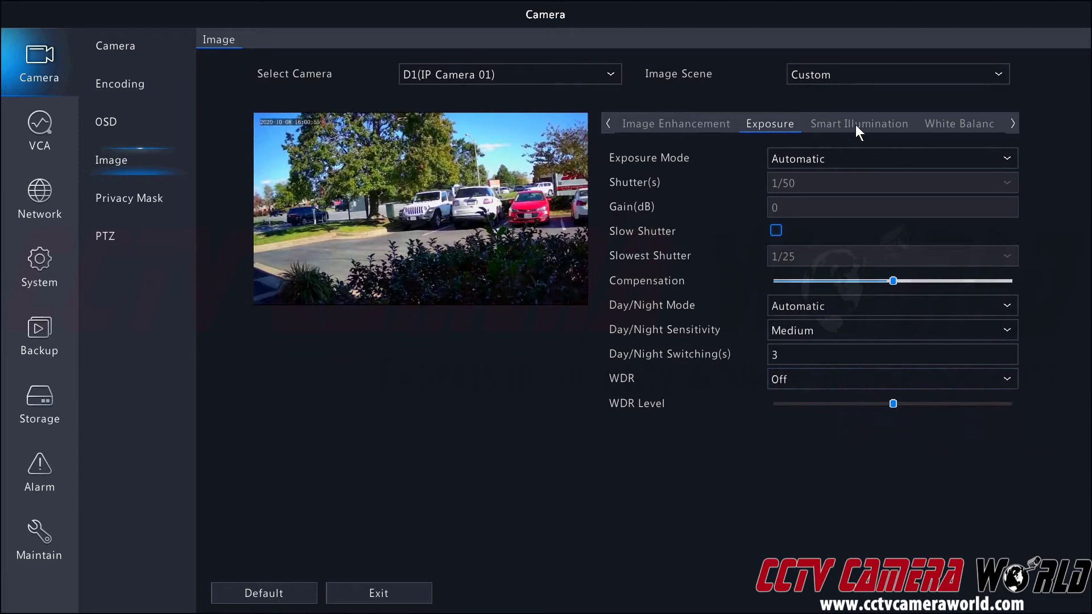
Step: Review Camera 01's Smart Illumination options, keeping Infrared lighting and Global Mode control
click(855, 124)
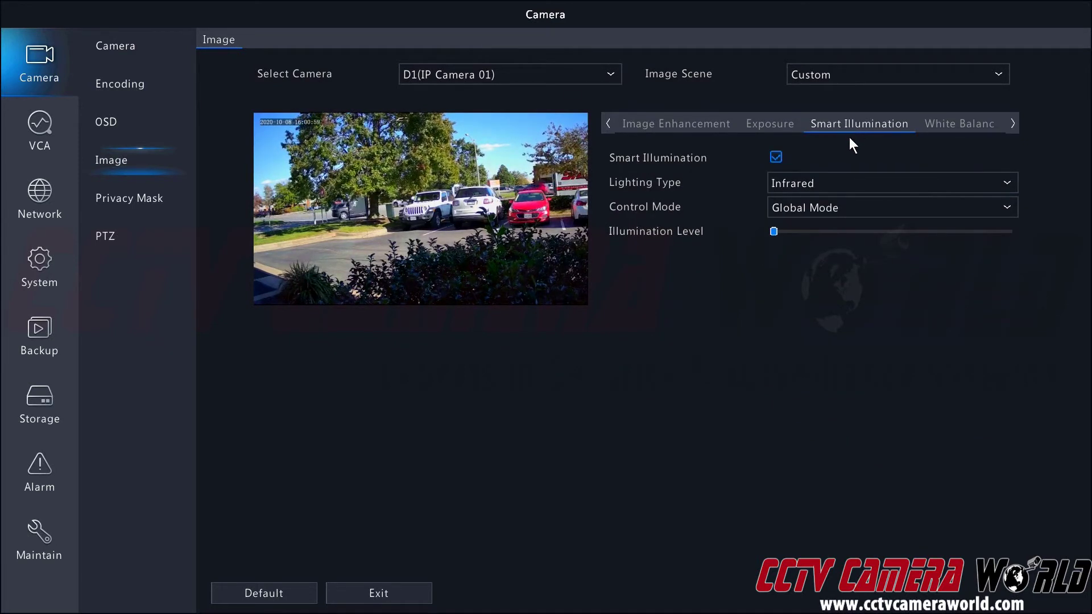
click(774, 126)
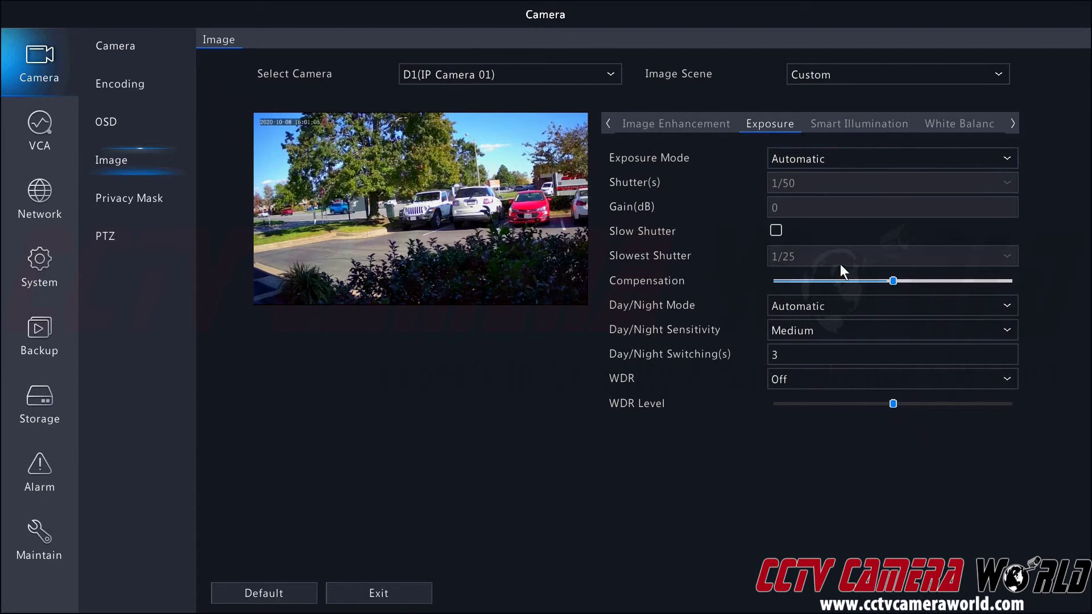
click(832, 126)
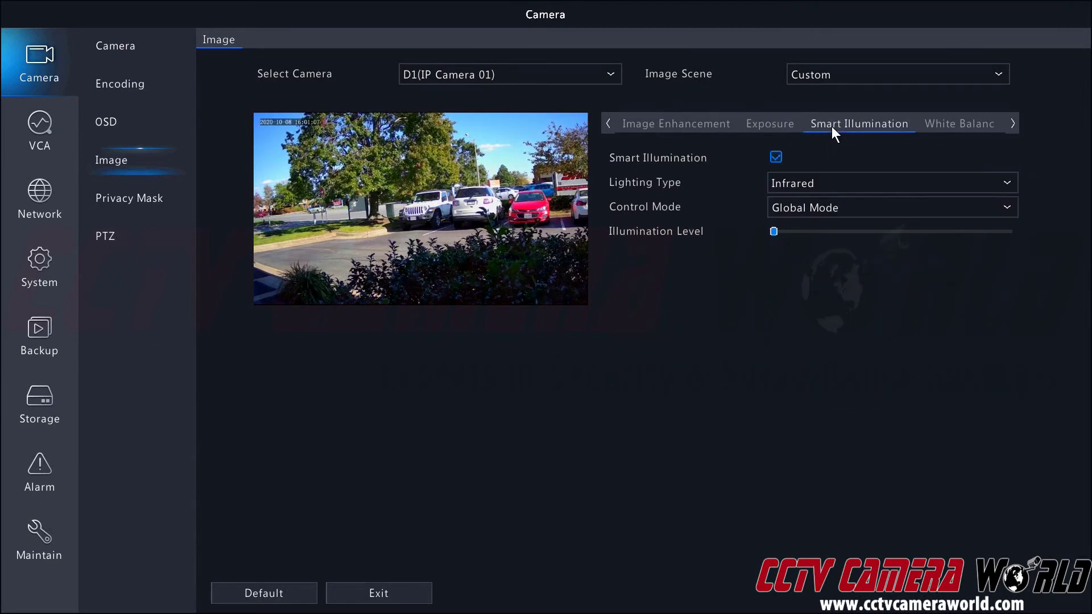
click(811, 180)
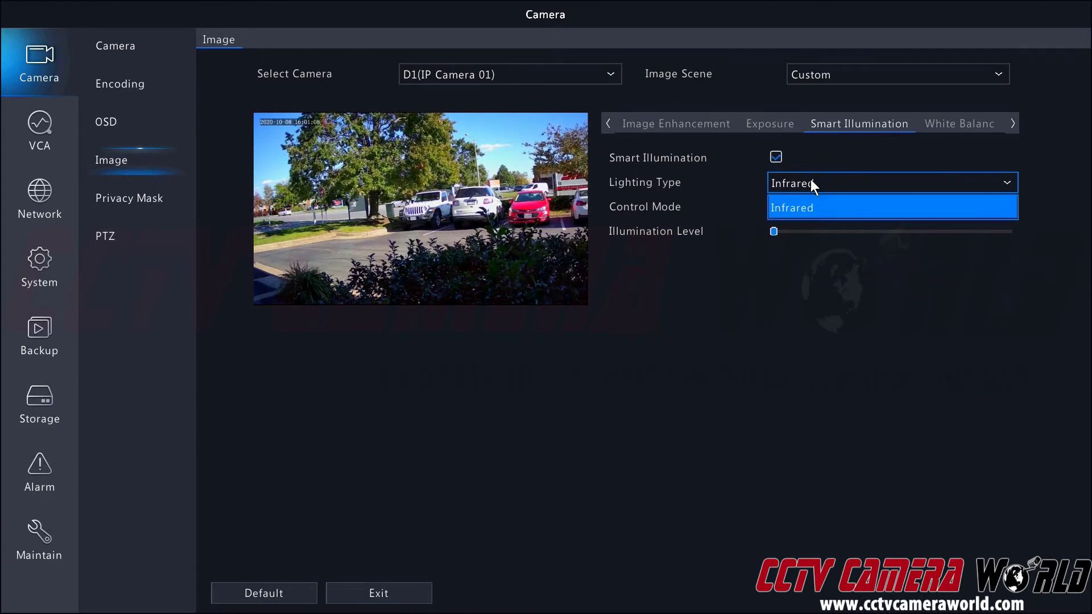
click(847, 170)
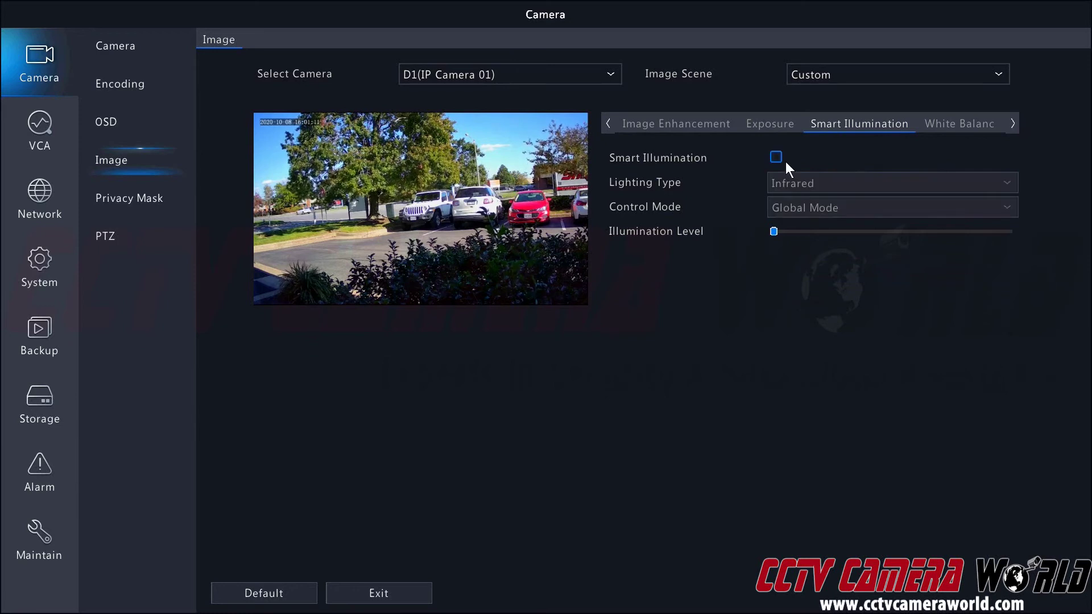
click(817, 213)
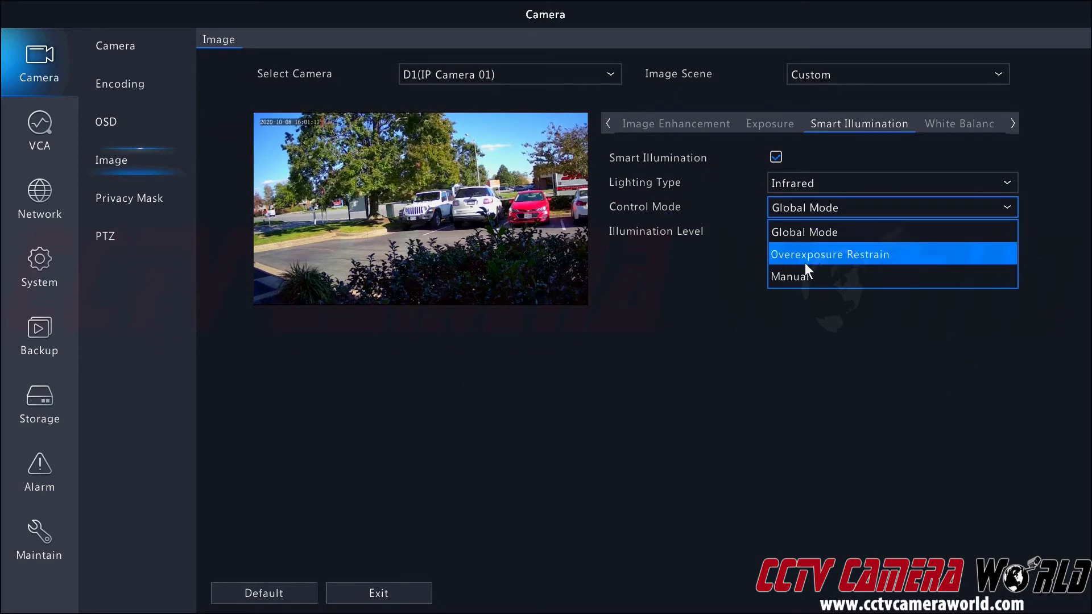
click(830, 204)
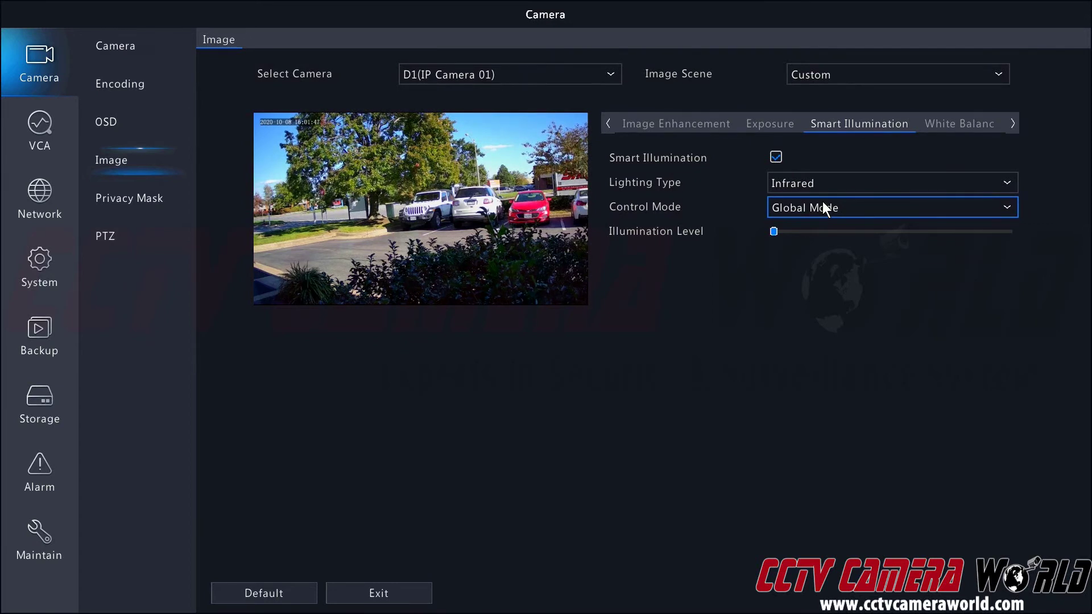
Step: Switch Camera 01's white balance preset to Sodium Lamp
click(1007, 121)
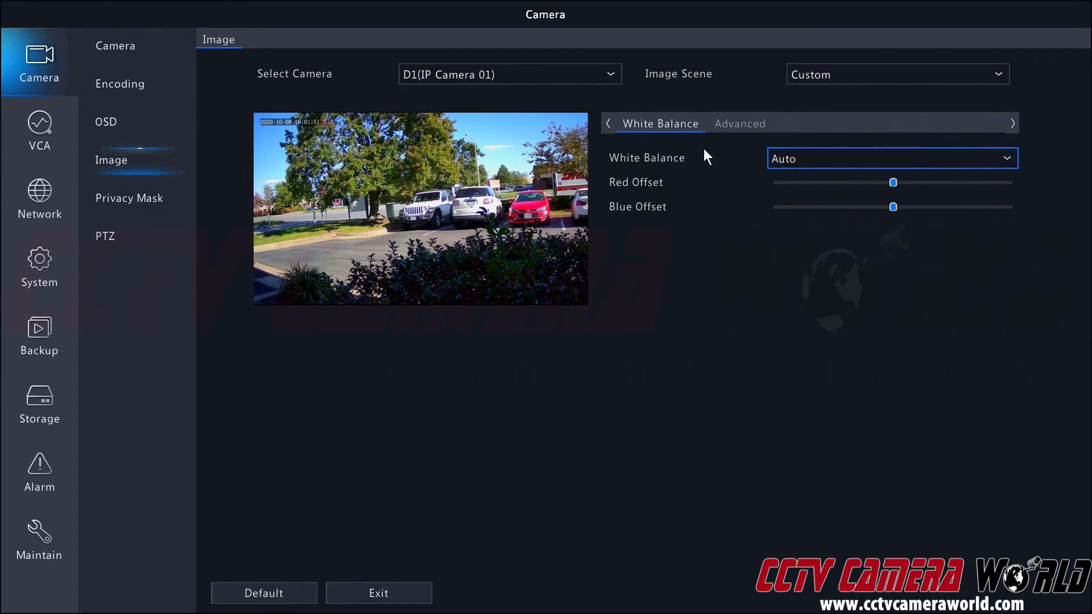
click(804, 163)
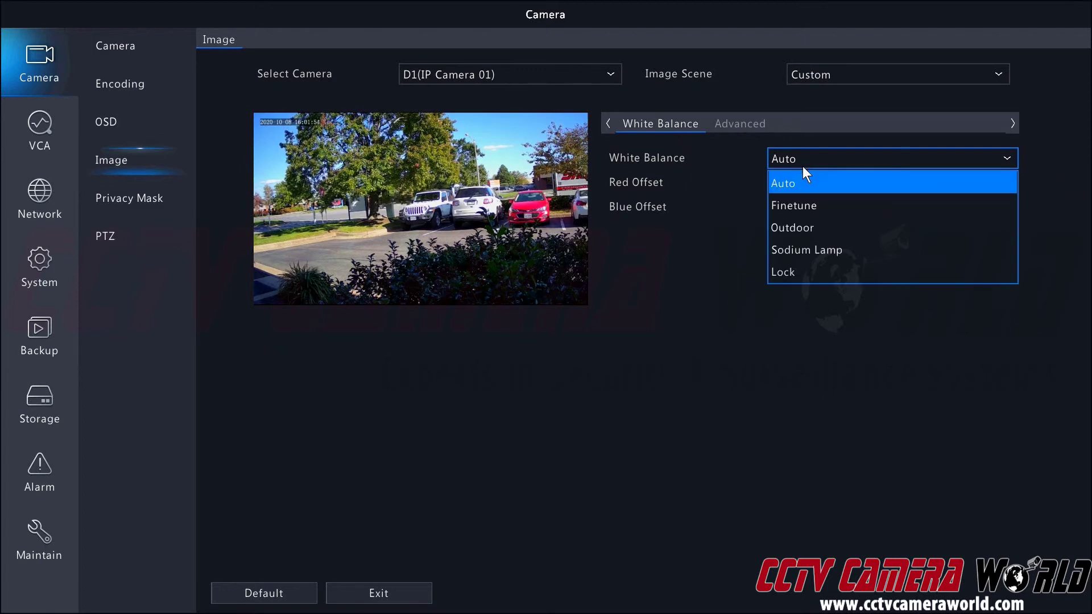
click(819, 250)
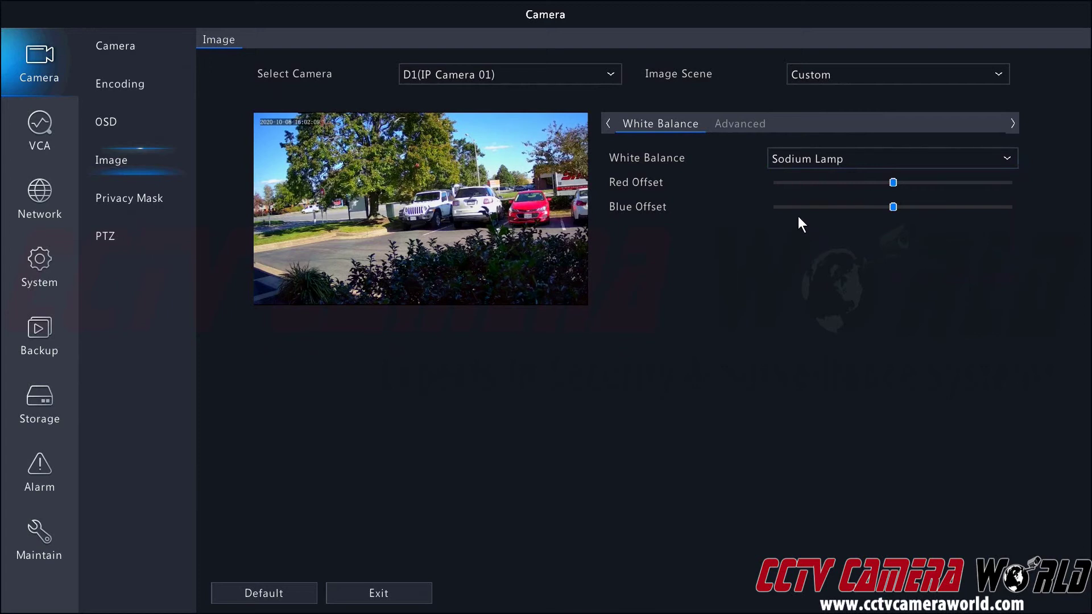
Step: Return the white balance preset to Auto, leaving red and blue offsets centred
click(840, 159)
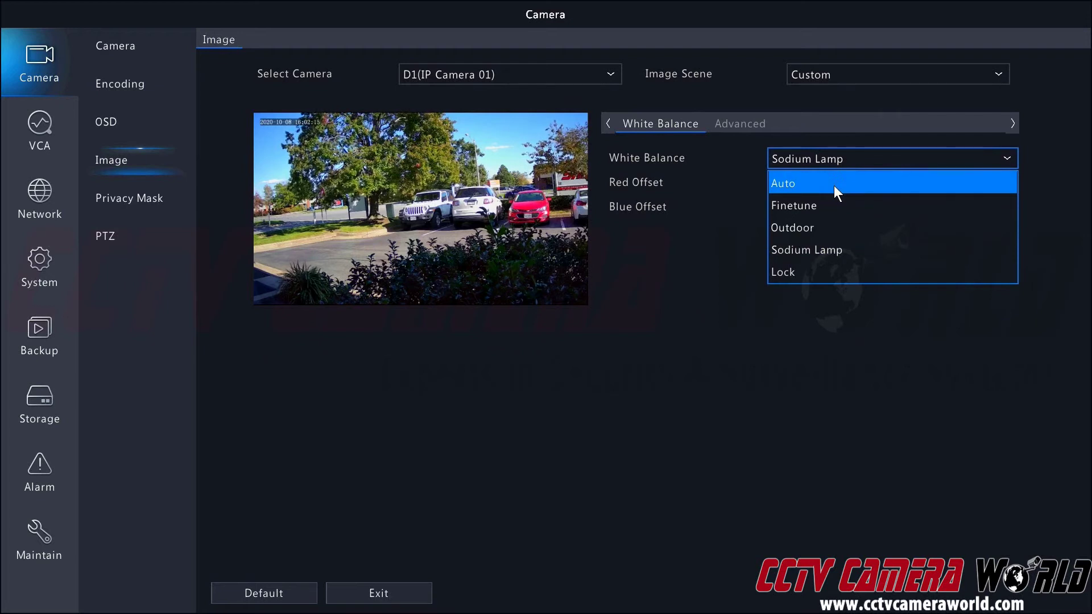
click(833, 185)
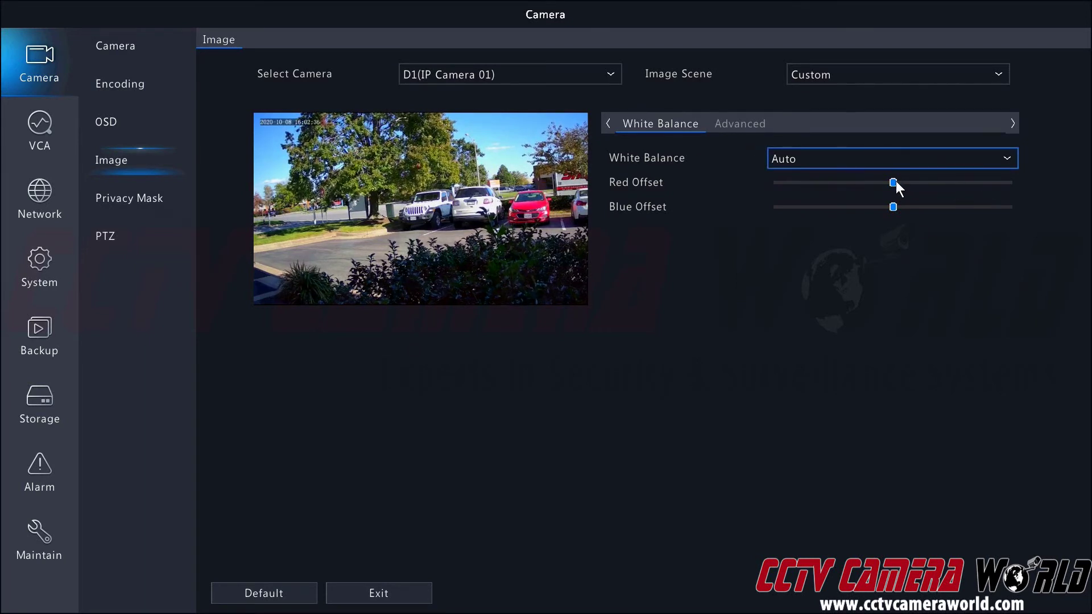
click(900, 158)
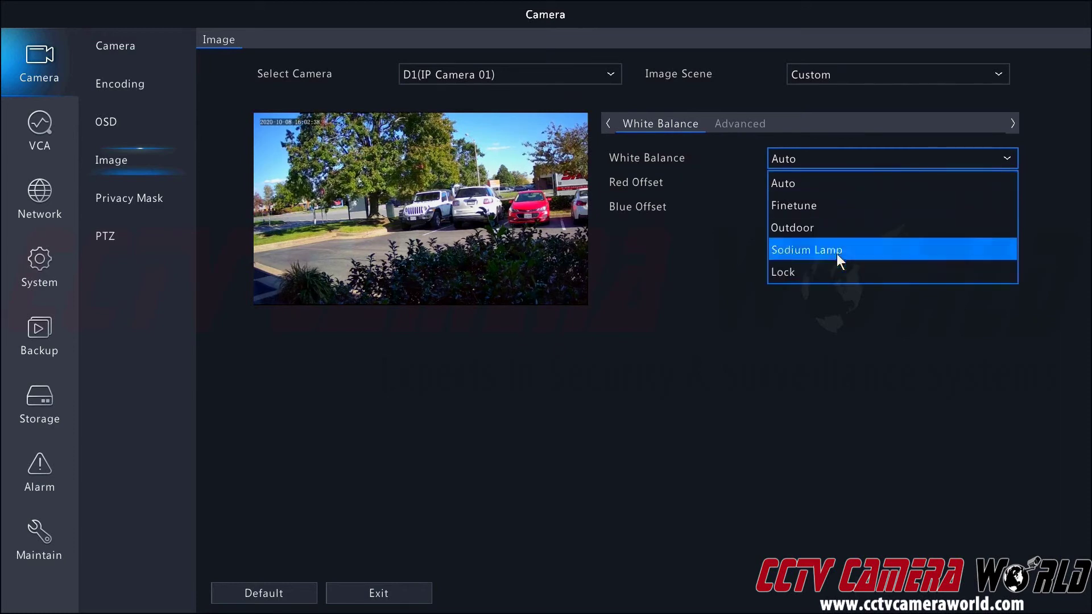
click(839, 162)
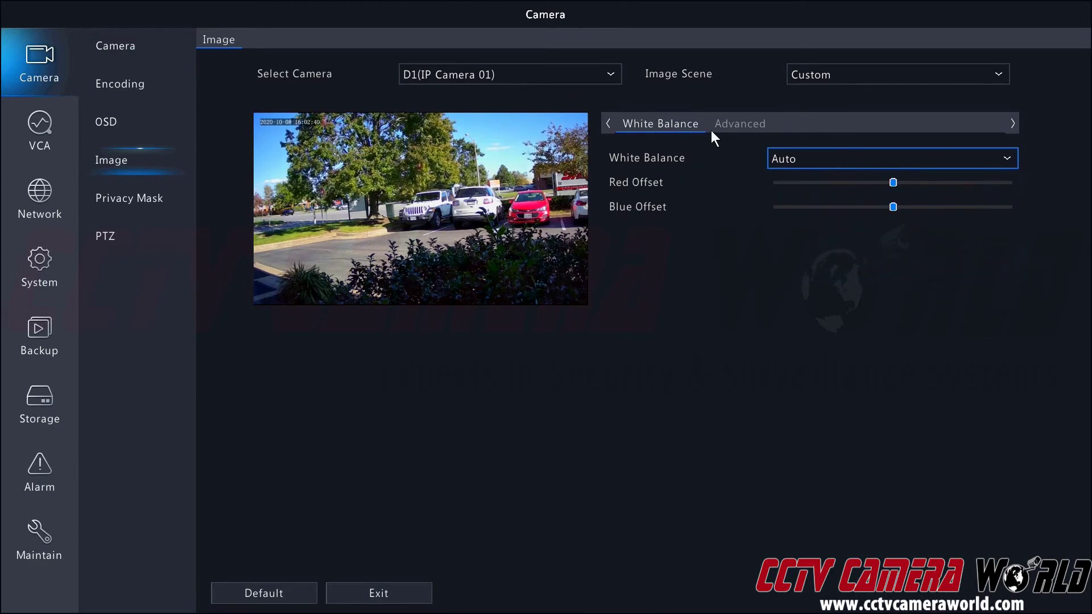
Step: Check the Defog options under Advanced and leave Defog set to Off
click(752, 125)
click(819, 159)
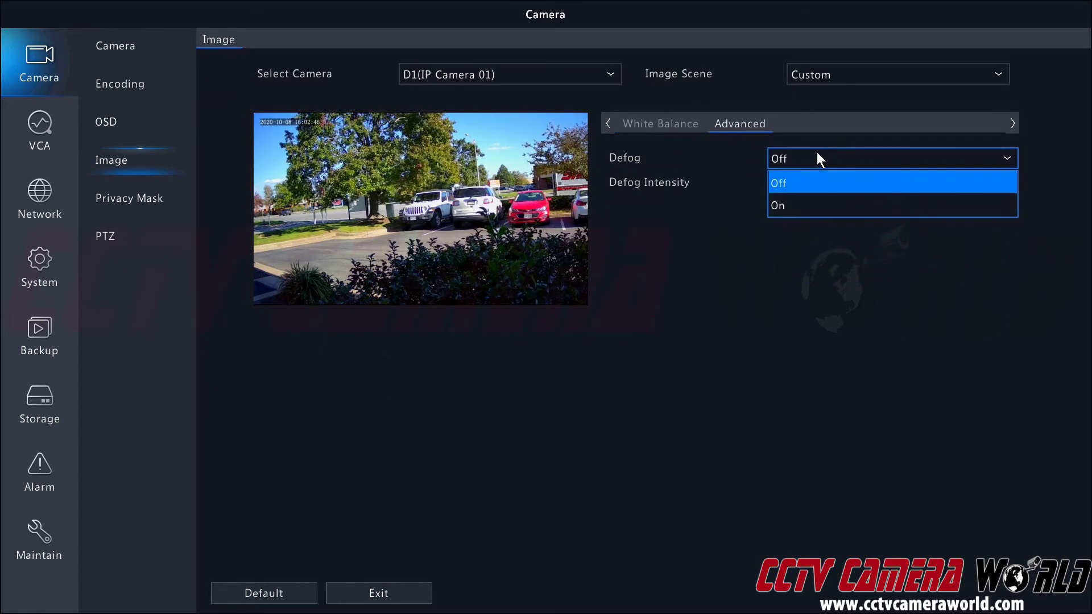
click(817, 138)
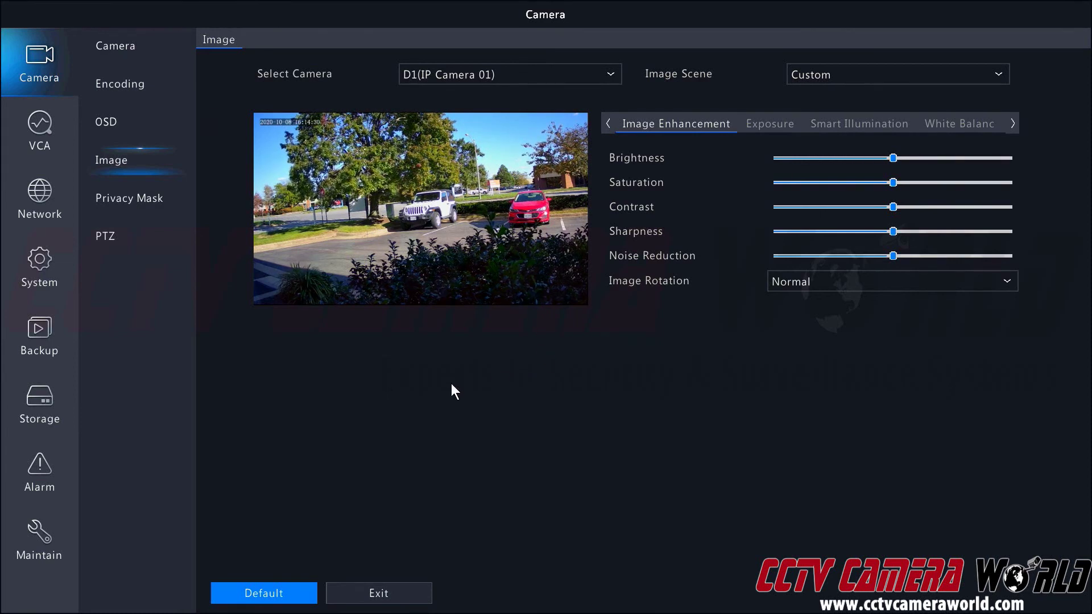
Step: Restore Camera 01's image settings using the Default button on the Image page
click(265, 597)
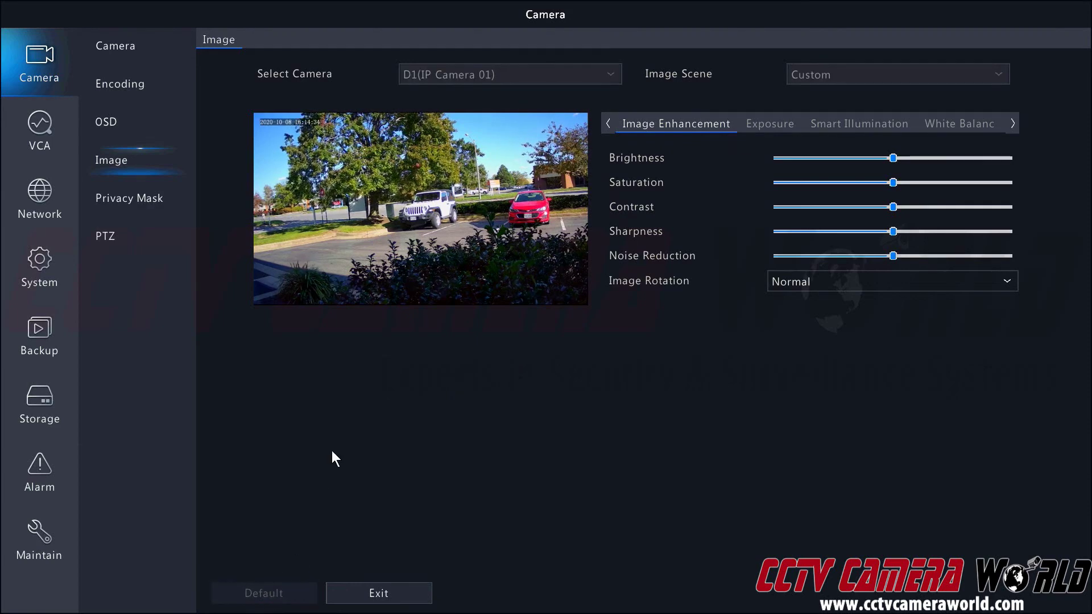